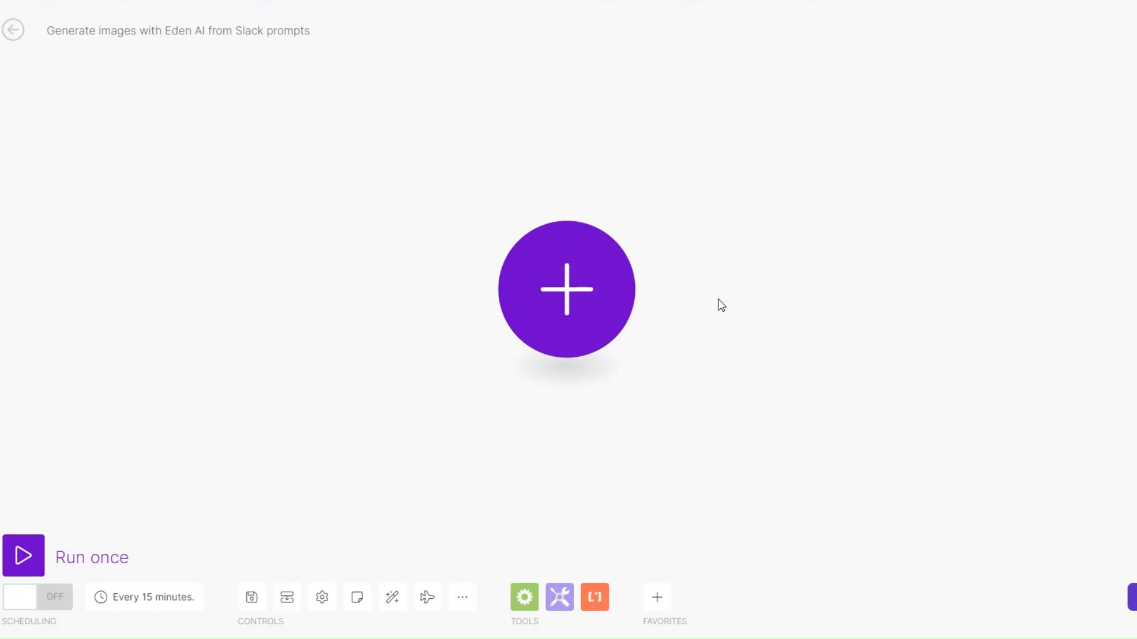
Add Slack's New Event trigger as the scenario's first module and start creating a new webhook for it
left_click(557, 304)
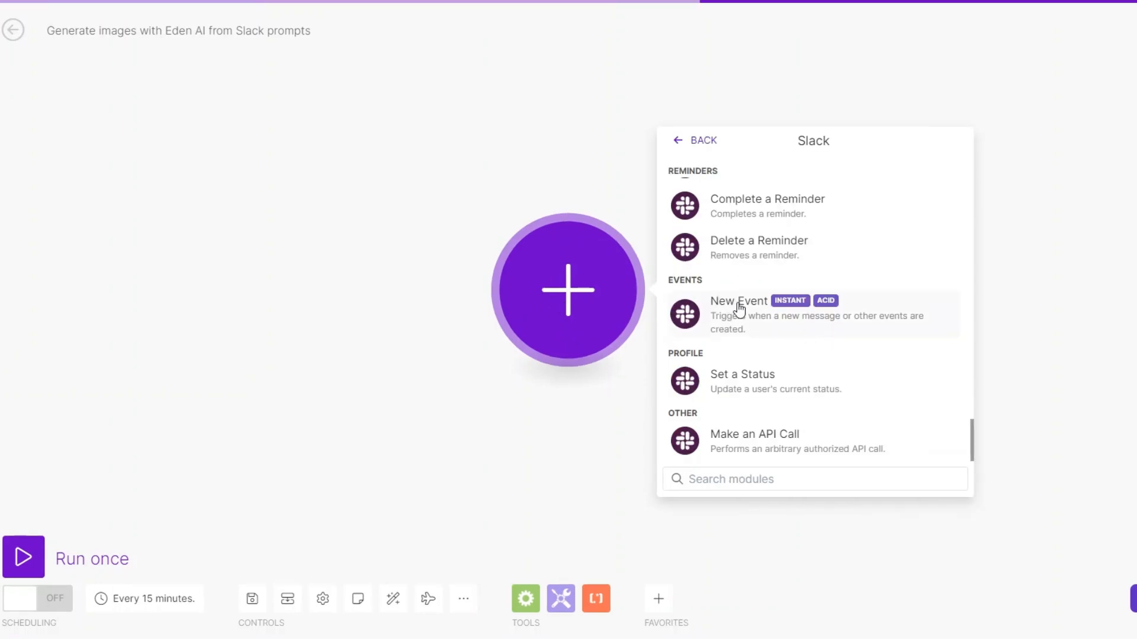
left_click(739, 308)
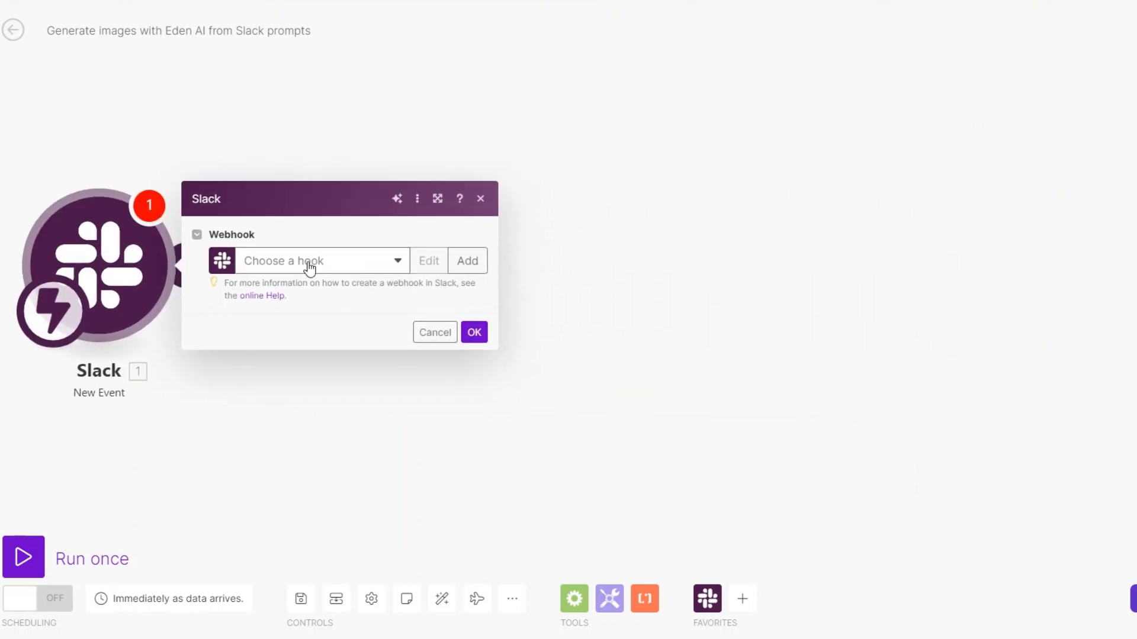
left_click(308, 266)
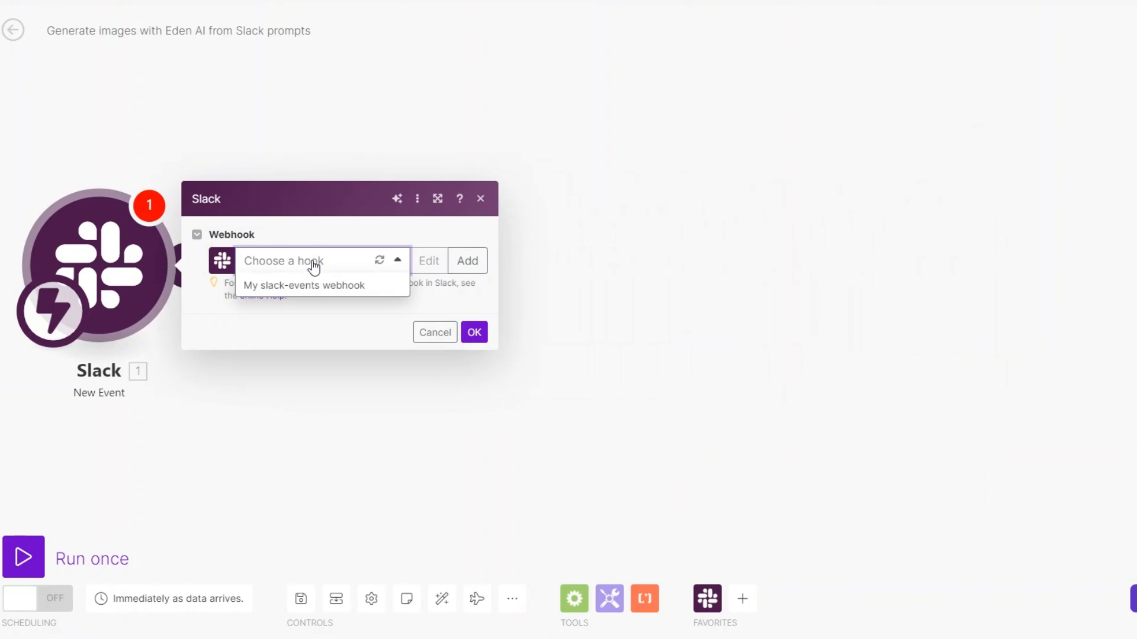
left_click(466, 261)
Set the webhook's event type to New channel message and its channel to luxe, and save the webhook
left_click(614, 227)
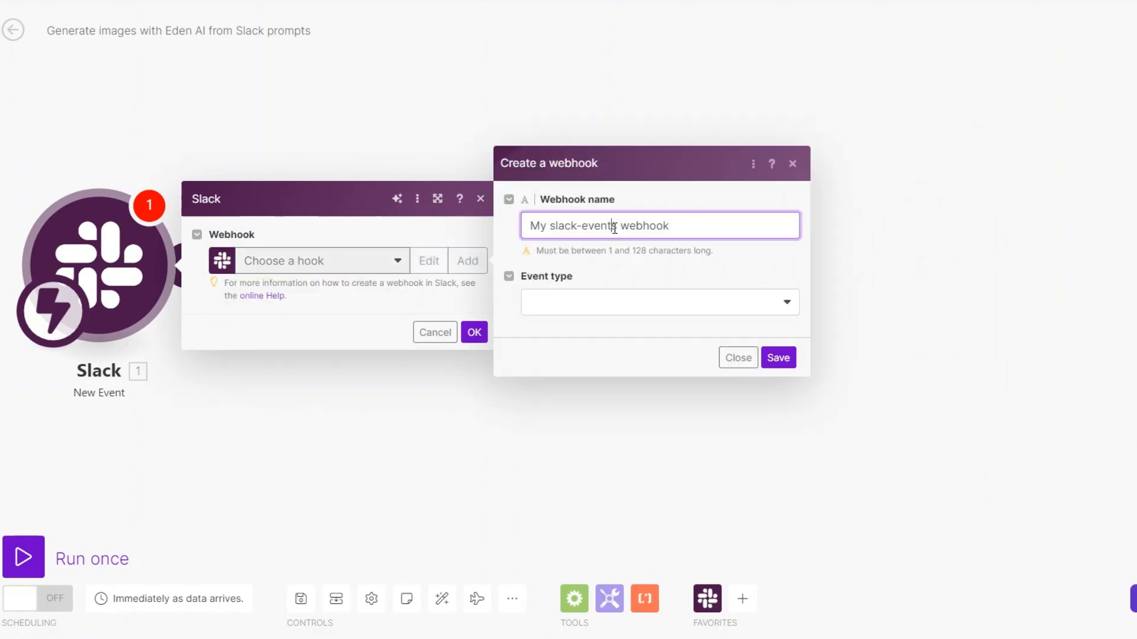
left_click(583, 311)
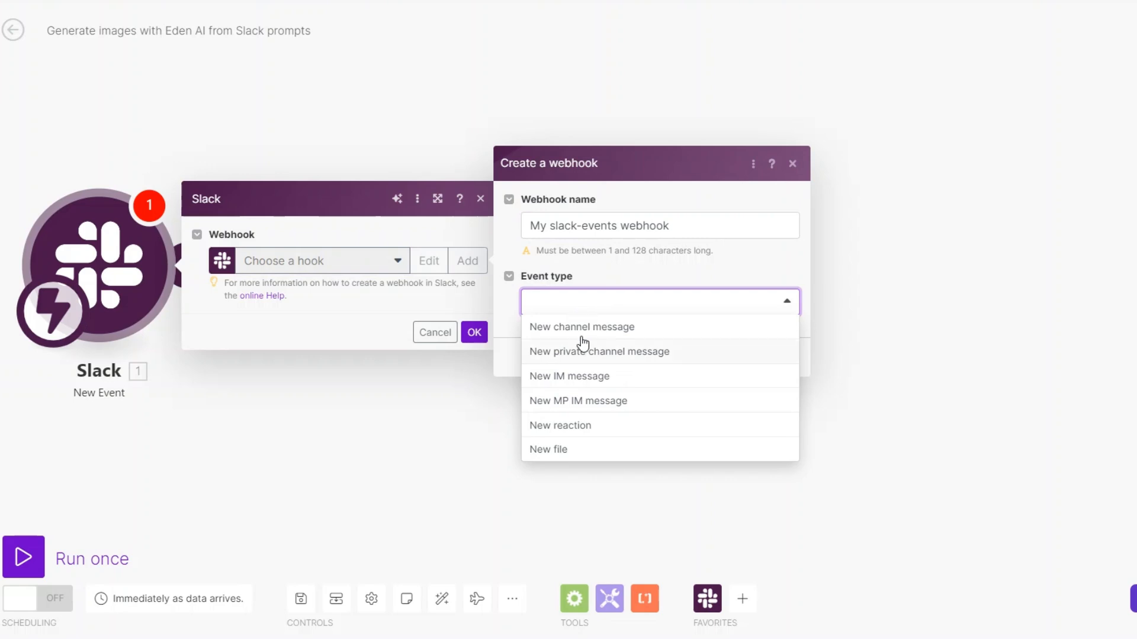
left_click(580, 329)
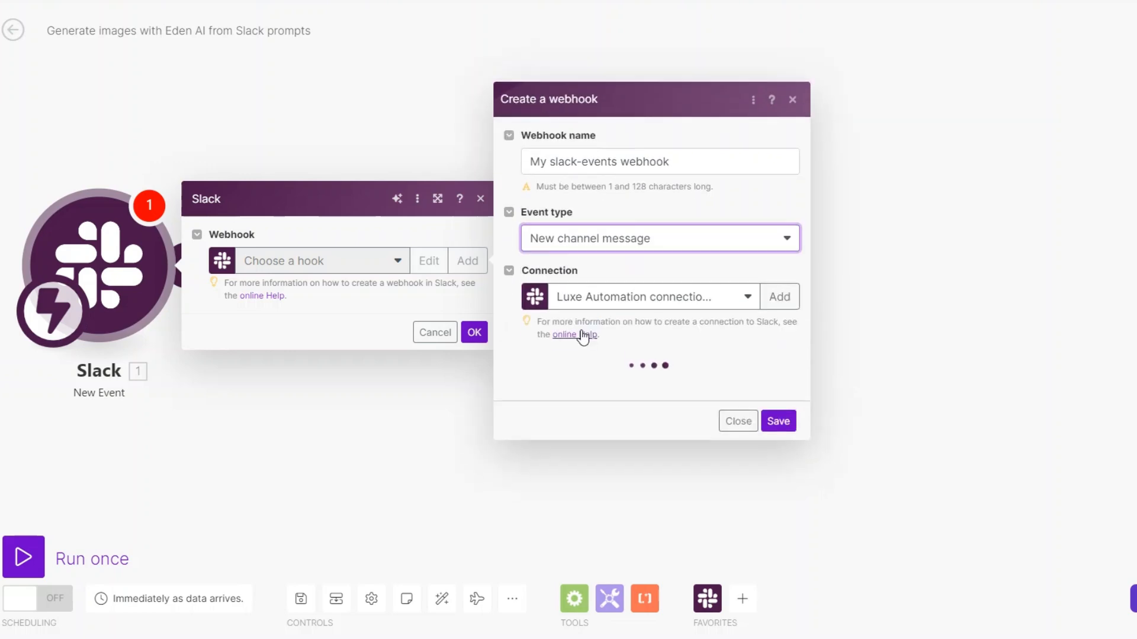
left_click(563, 386)
left_click(569, 591)
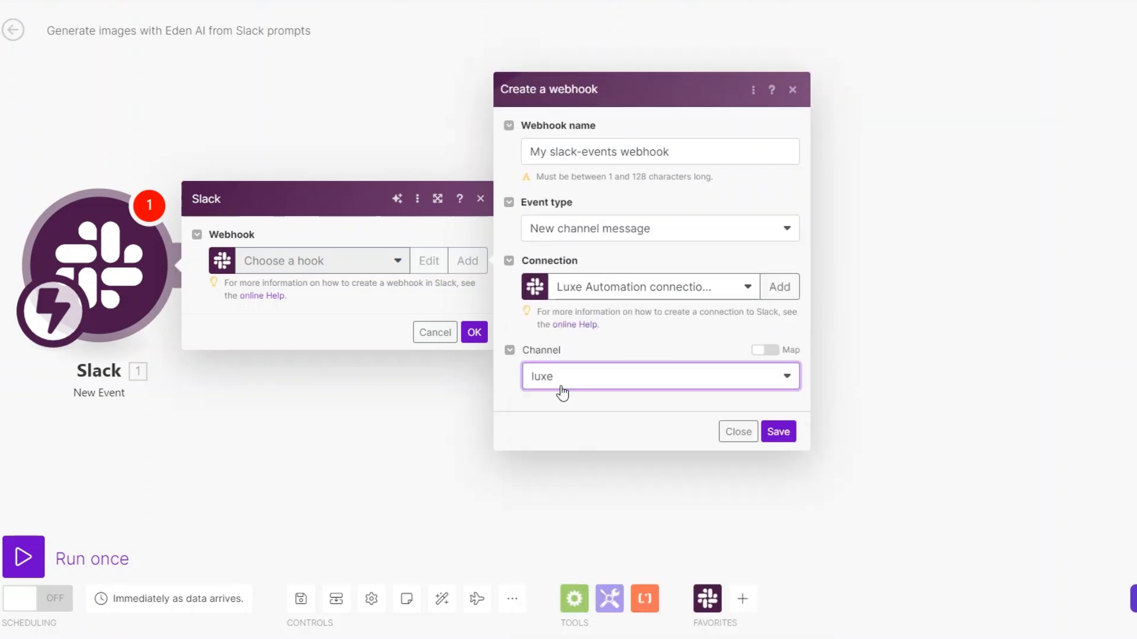
left_click(779, 432)
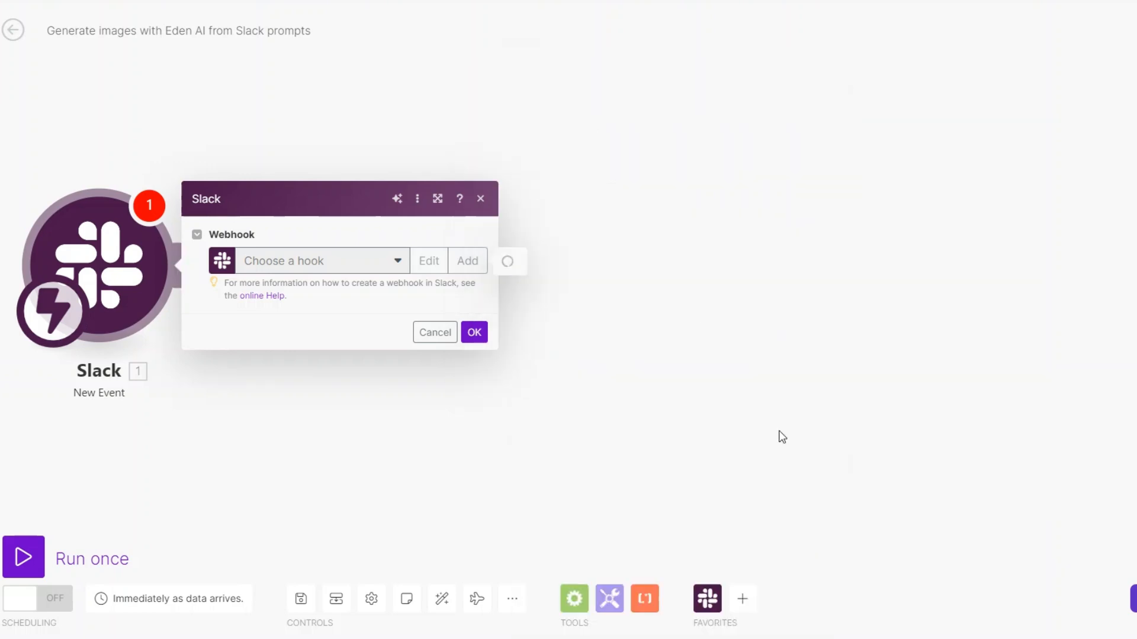
Add Eden AI's Generate Image from Text module after the Slack trigger
left_click(405, 307)
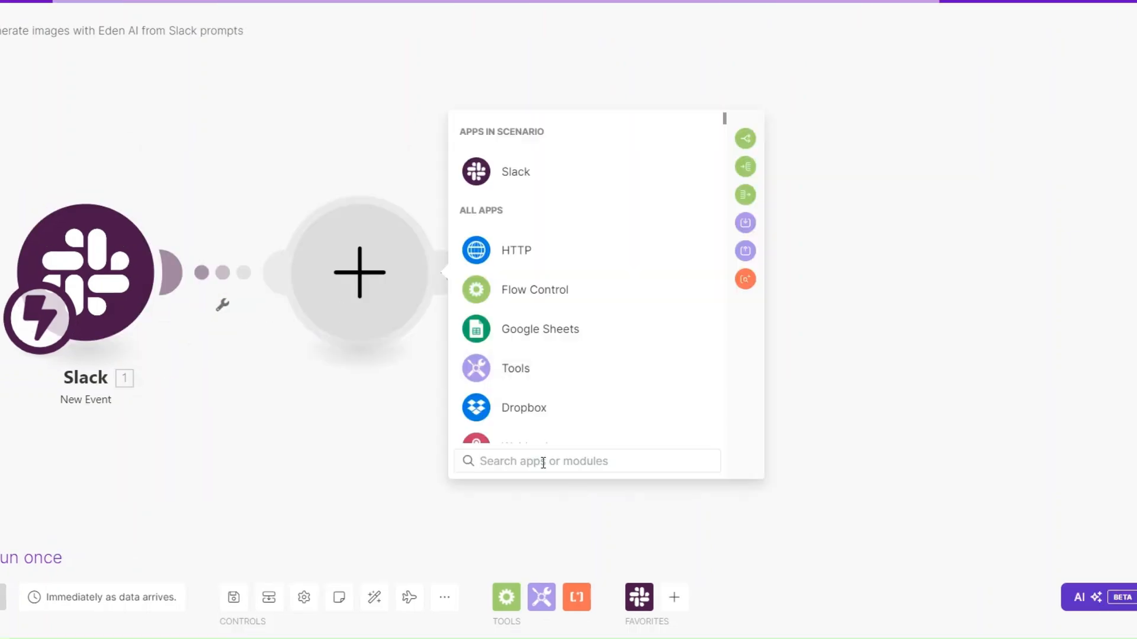
type("eden")
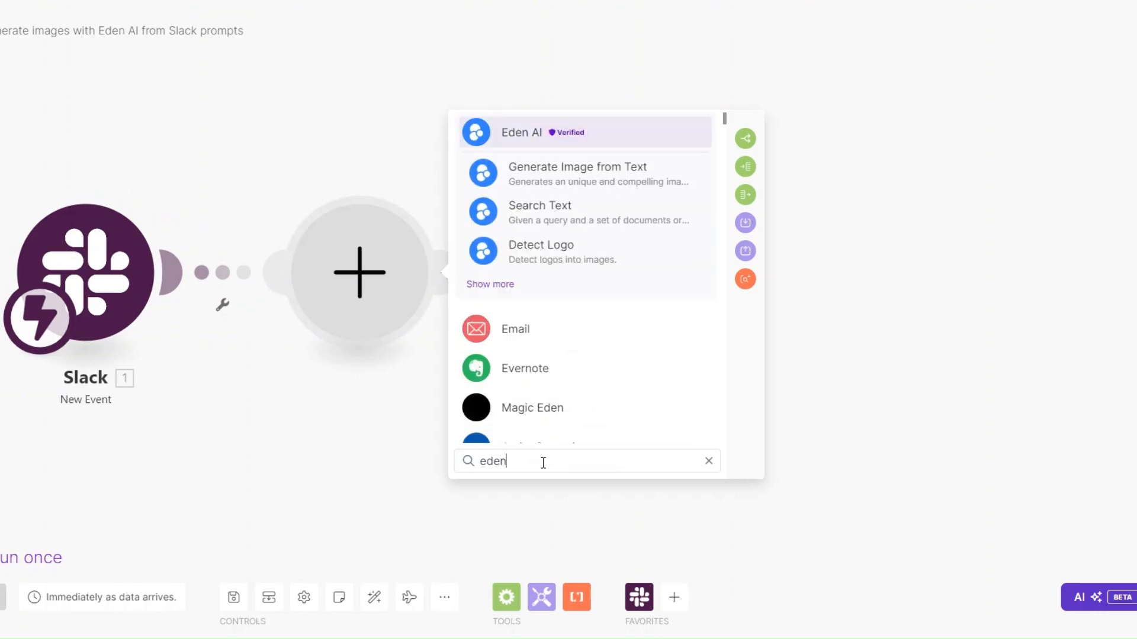
left_click(521, 134)
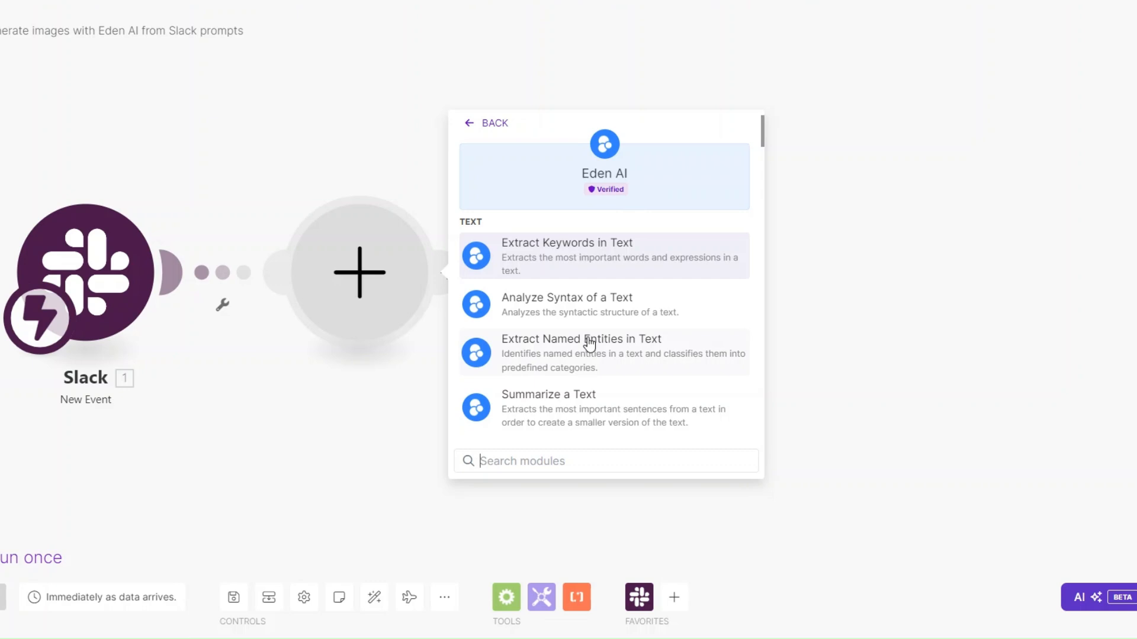
scroll(590, 343, "down", 7)
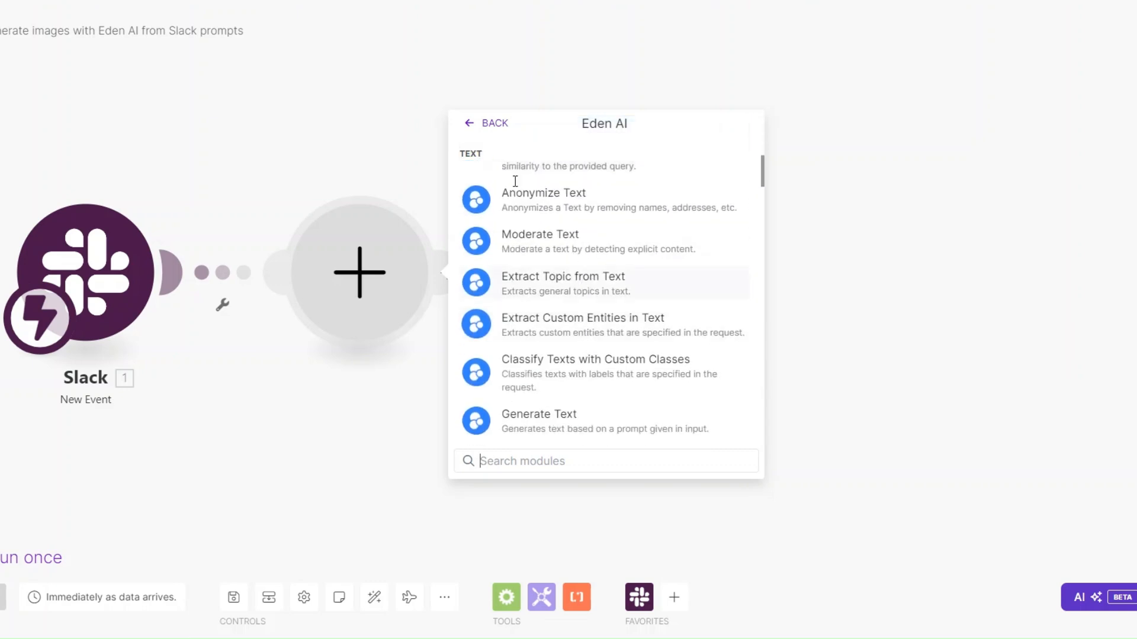
scroll(642, 325, "down", 8)
left_click(563, 460)
type("generate")
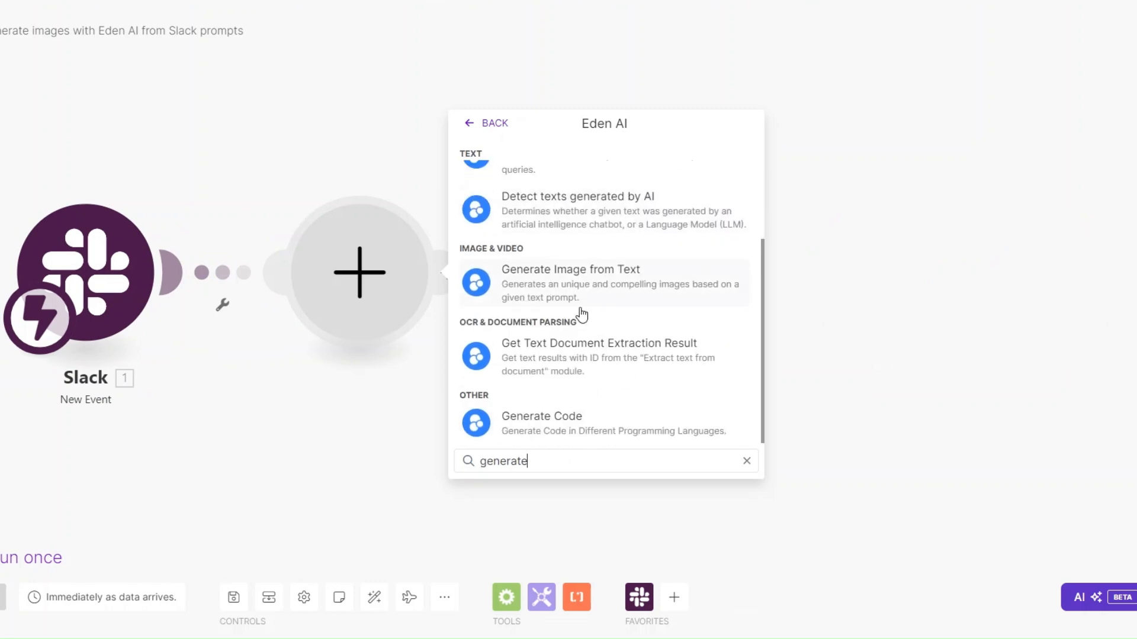
left_click(669, 354)
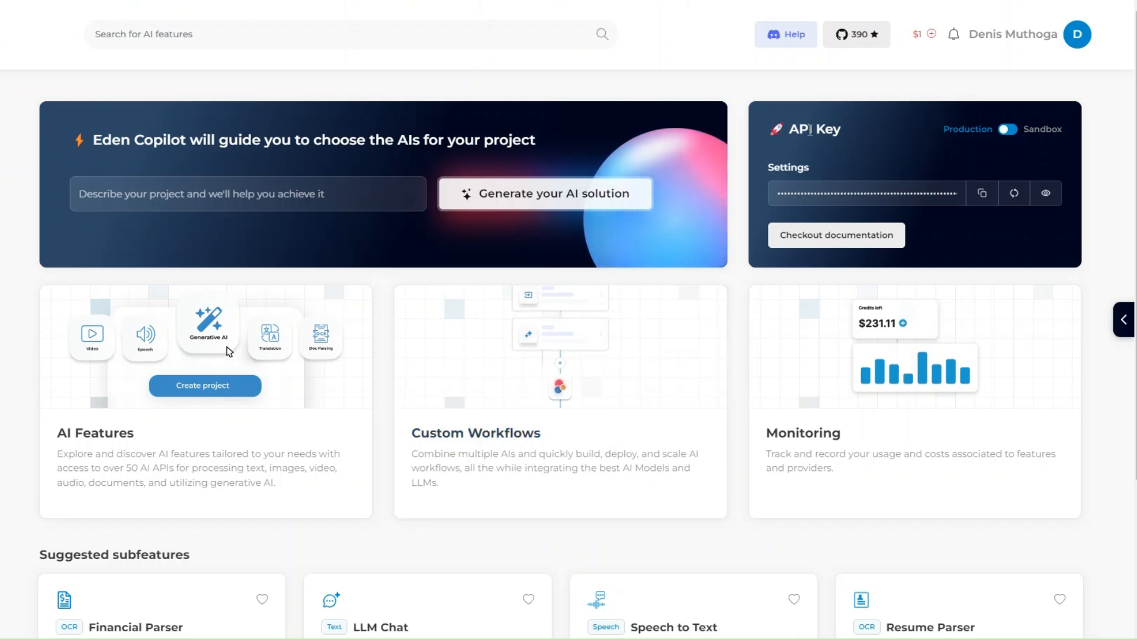
Copy the API key from the Eden AI dashboard and save a new Eden AI connection in Make using that API key
left_click(977, 203)
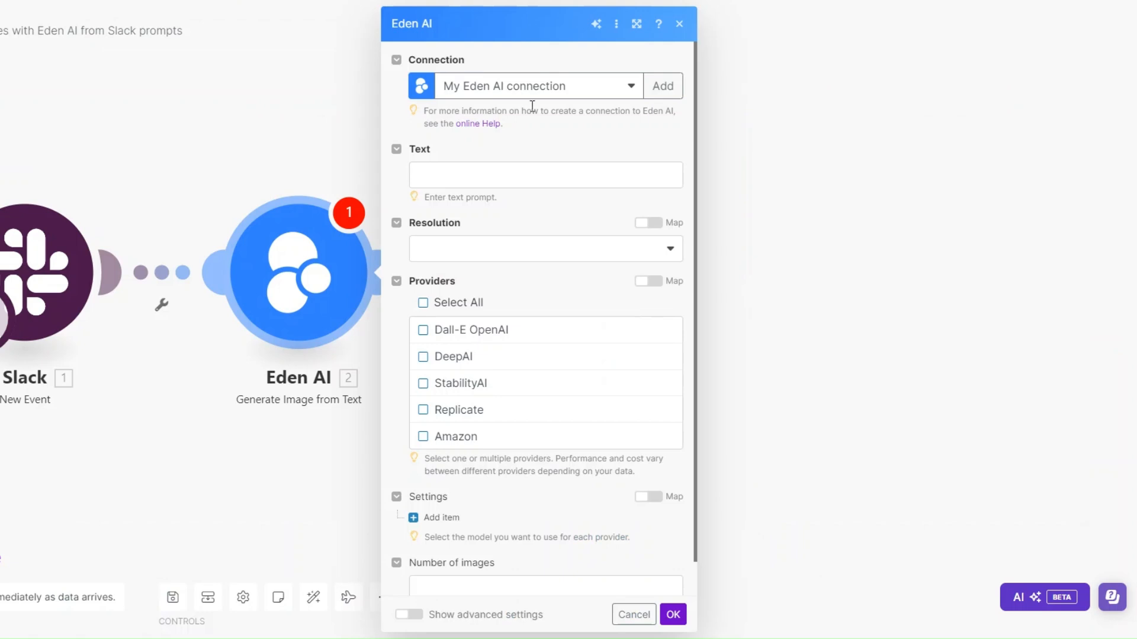
left_click(662, 85)
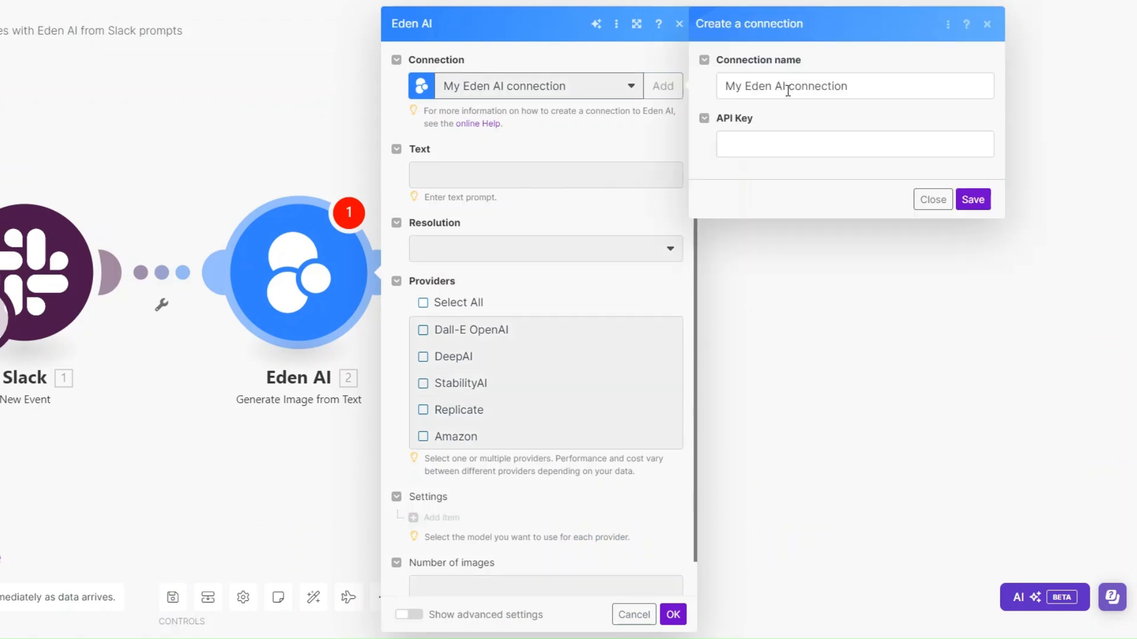
left_click(775, 146)
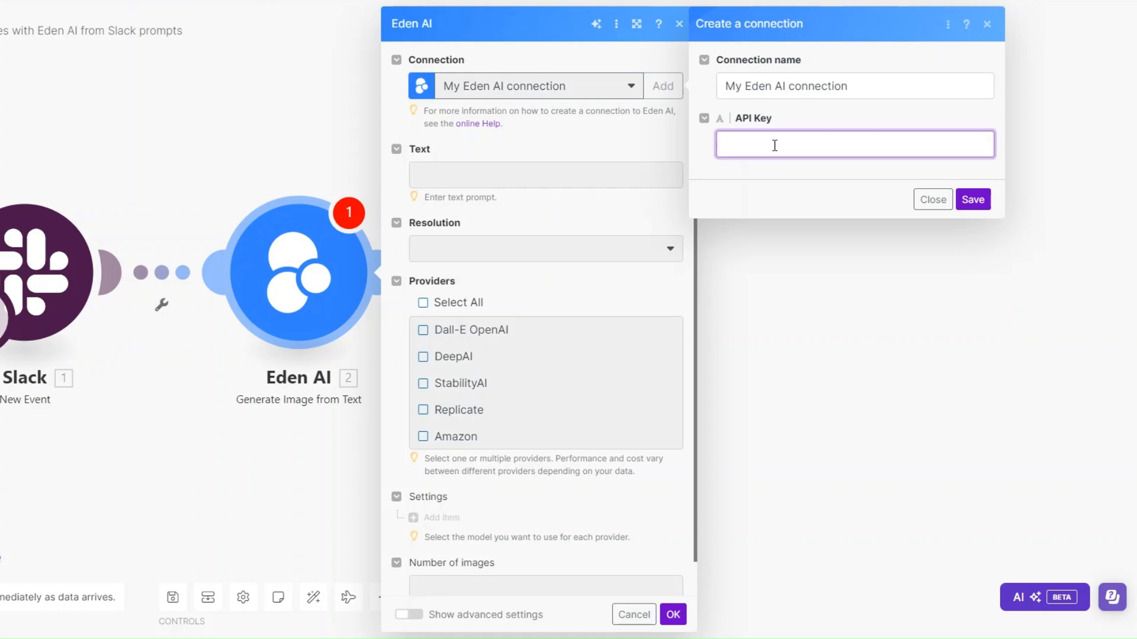
key("ctrl+v")
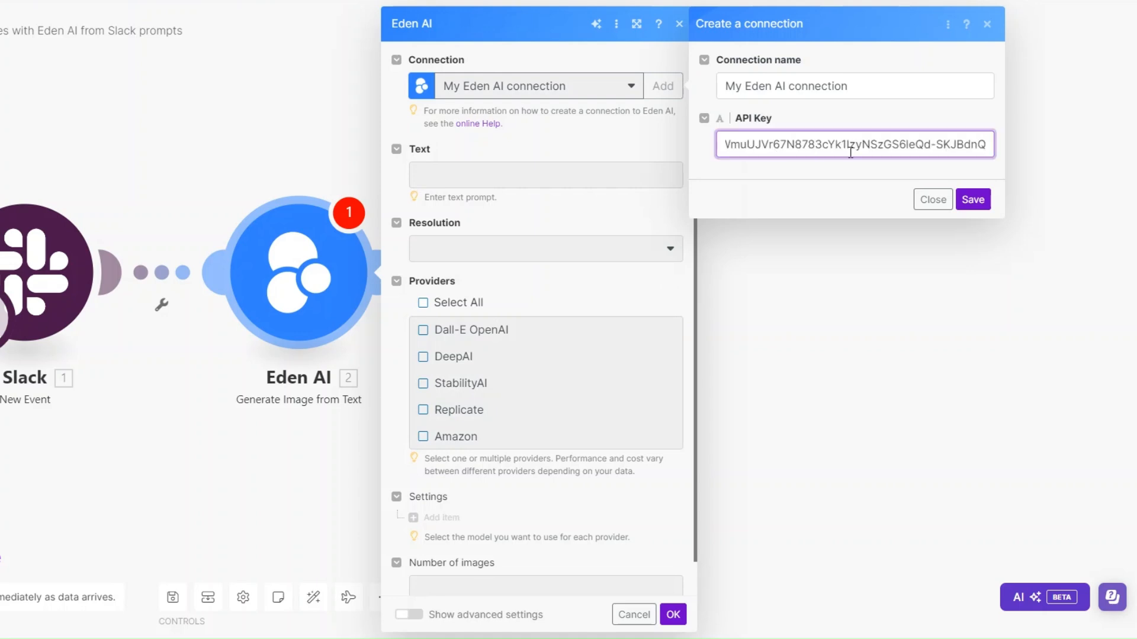
left_click(971, 199)
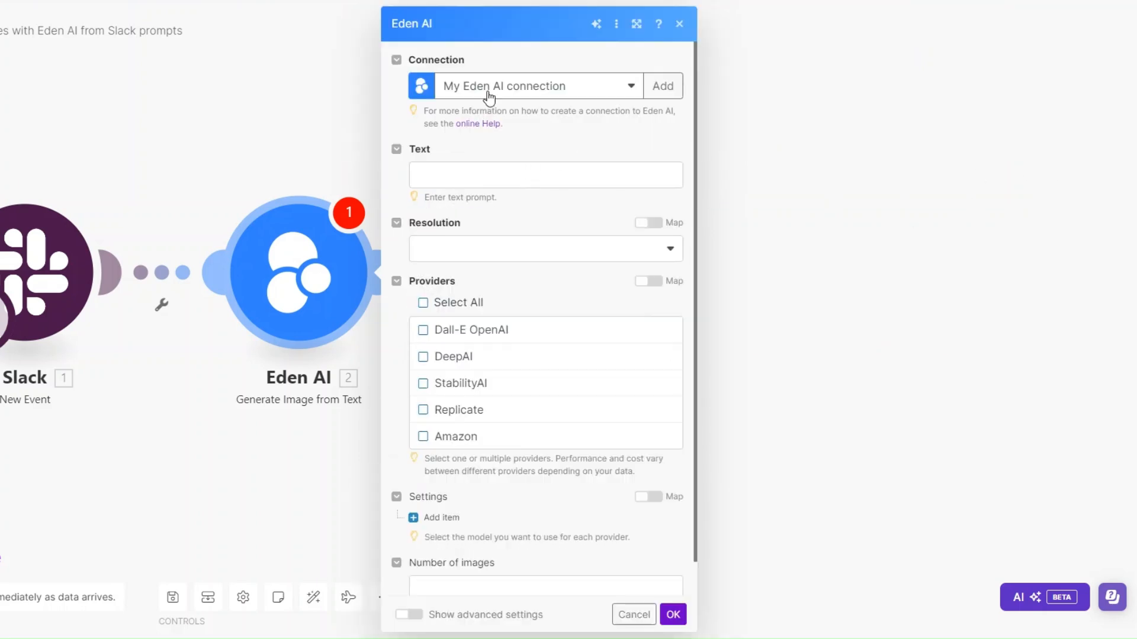
Map the Slack event's Text as the image prompt and set the resolution to 1024×1024
left_click(452, 178)
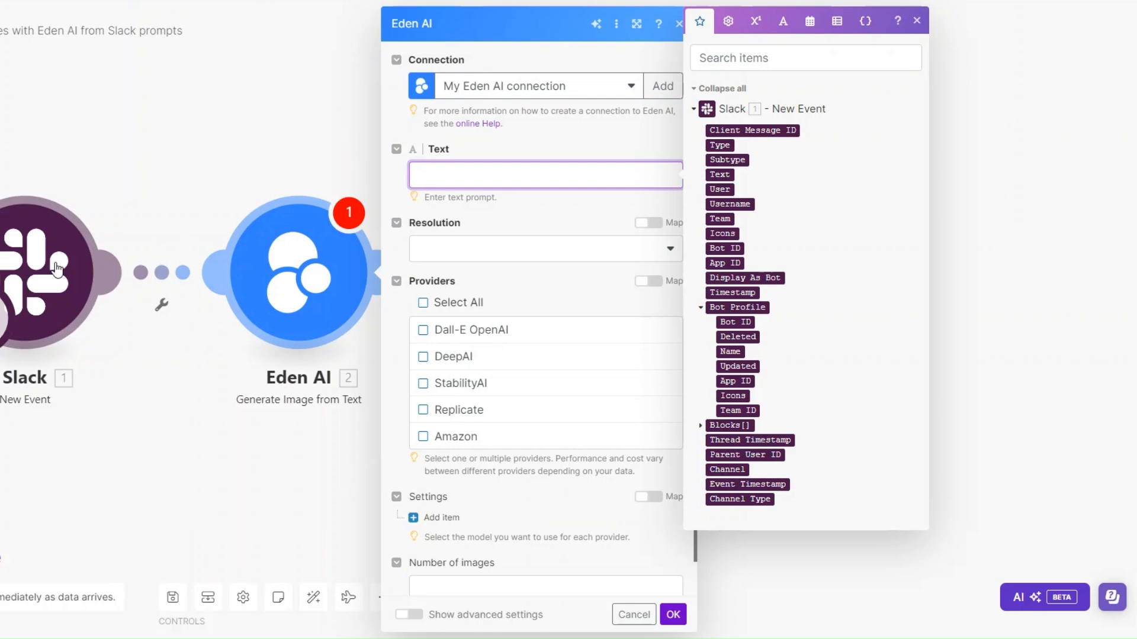
left_click(719, 174)
left_click(507, 258)
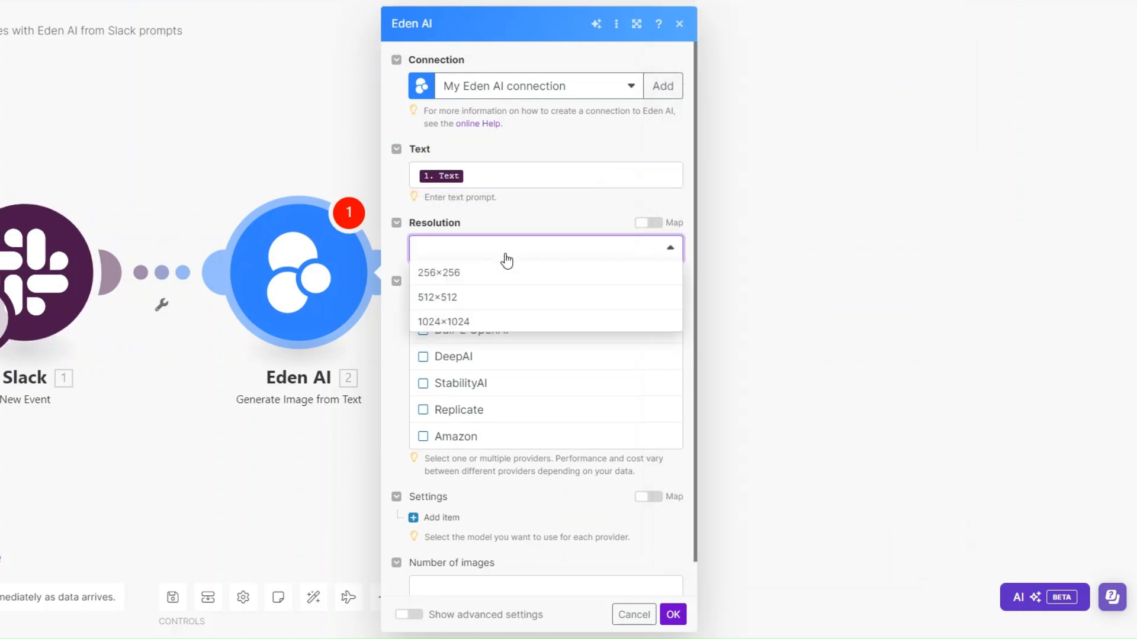
left_click(480, 323)
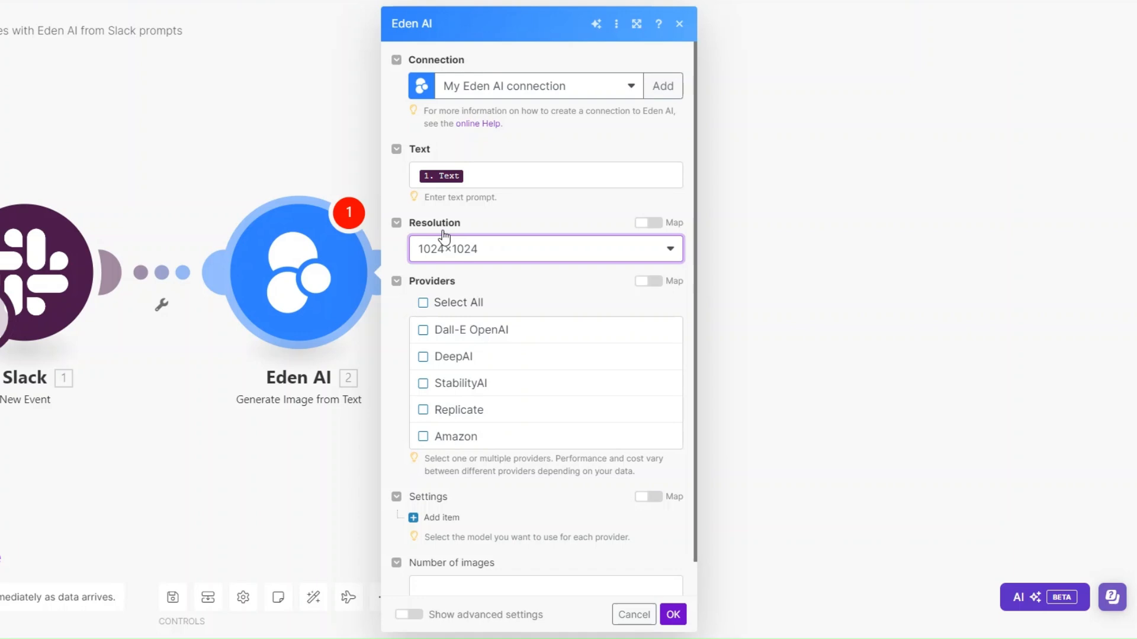
Choose all providers except Amazon, set the number of images to 1, and save the Eden AI module
left_click(422, 304)
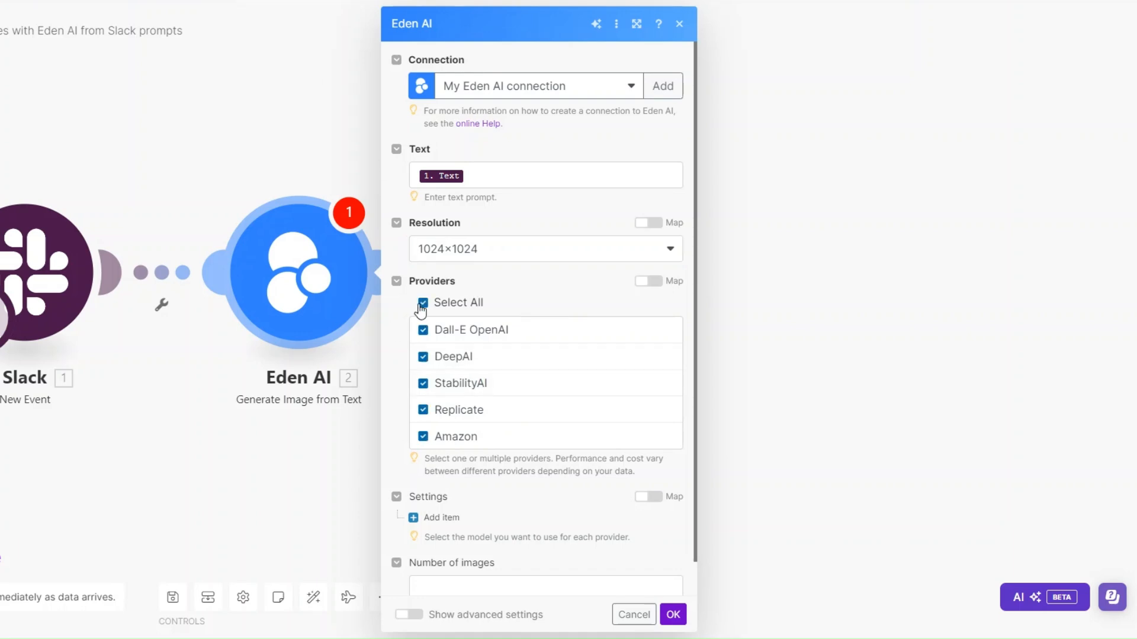
left_click(424, 437)
scroll(559, 447, "down", 1)
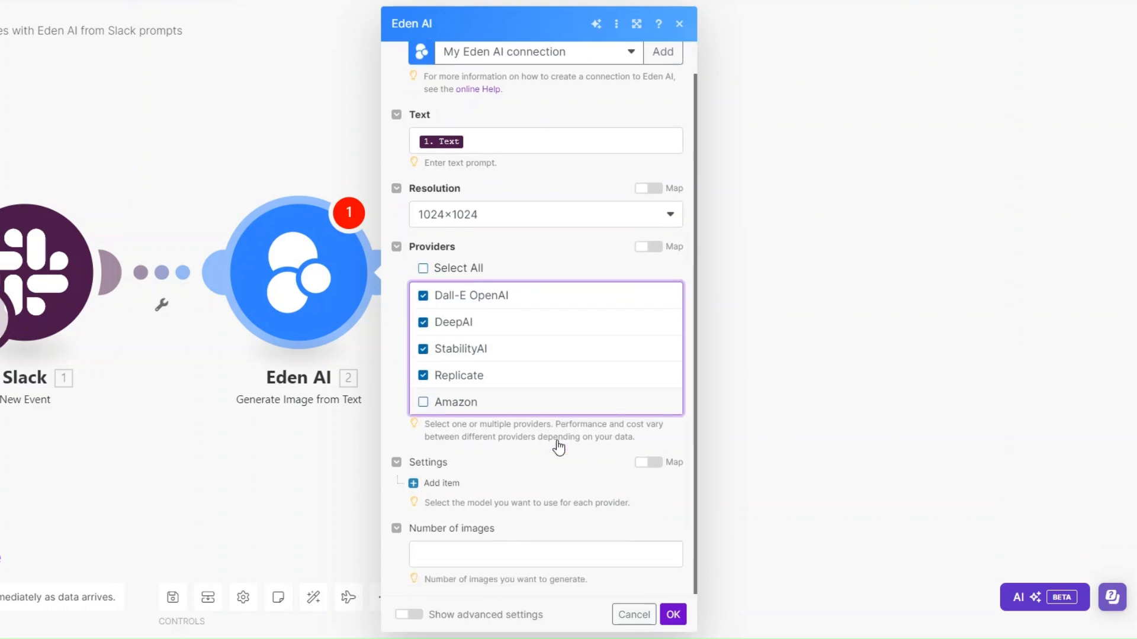
left_click(462, 558)
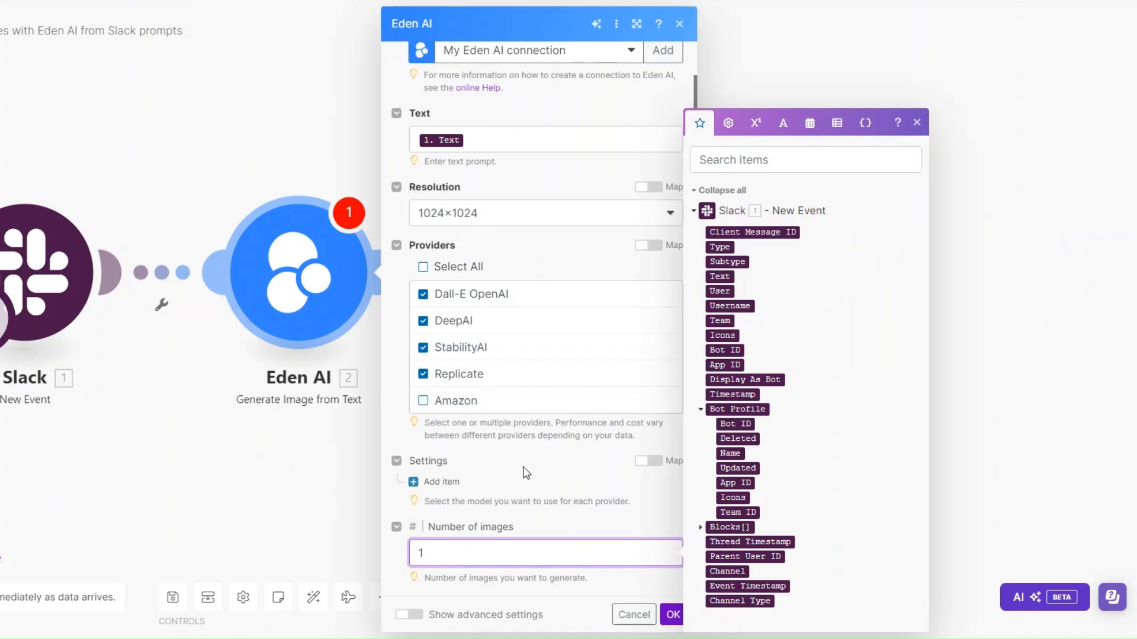
left_click(559, 485)
left_click(673, 614)
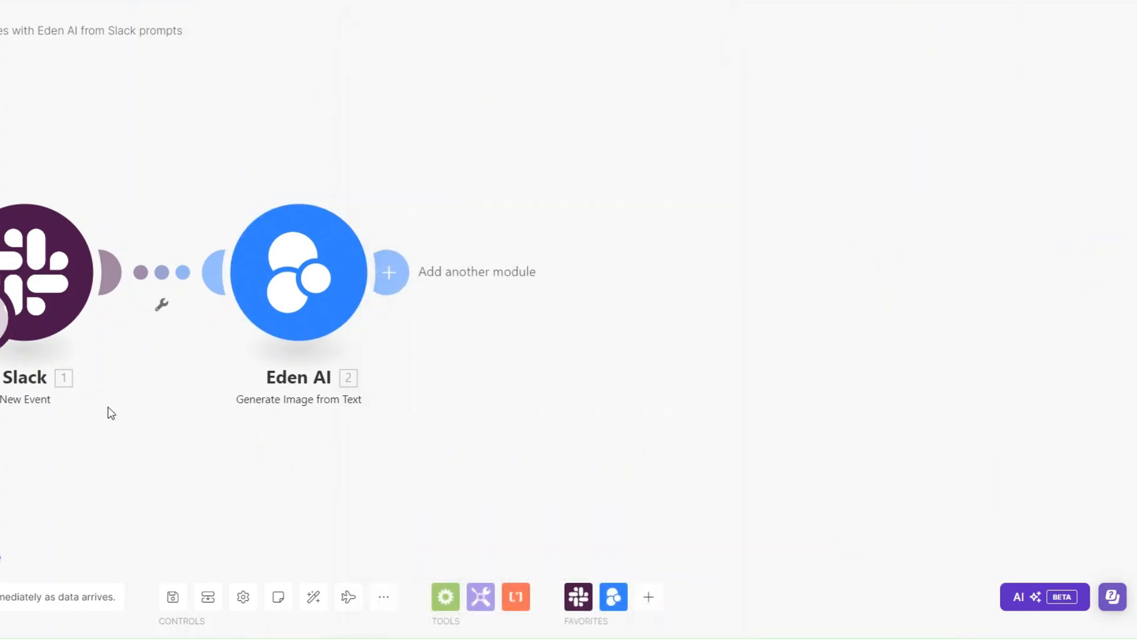
Add a Flow Control Iterator after Eden AI and map Eden AI's Result[] as its array
left_click(471, 271)
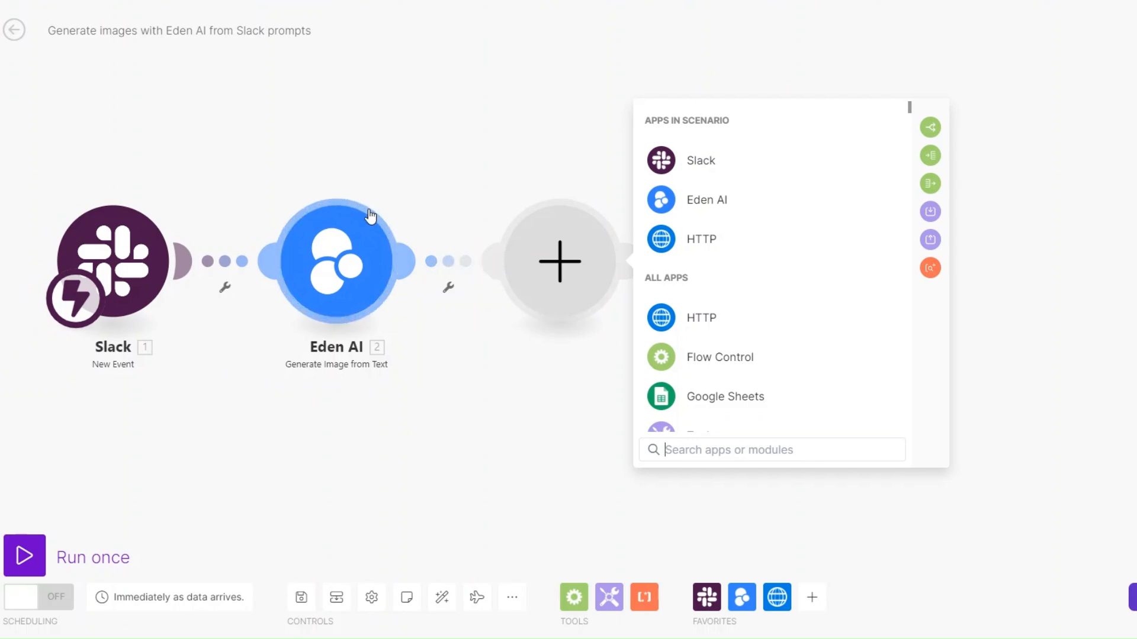
left_click(729, 362)
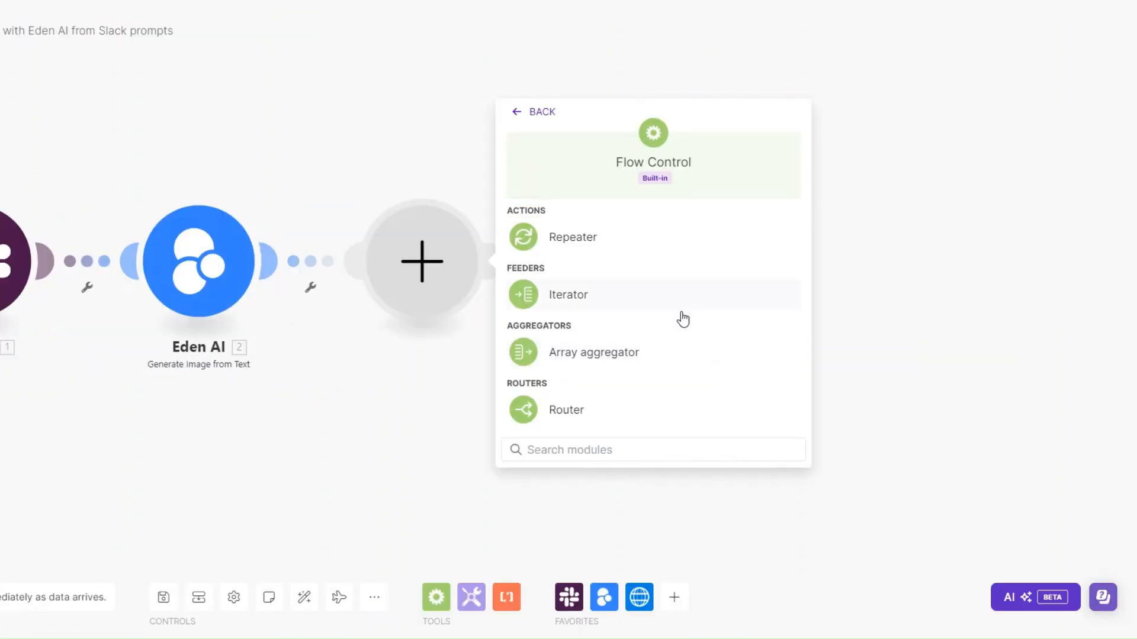
left_click(562, 300)
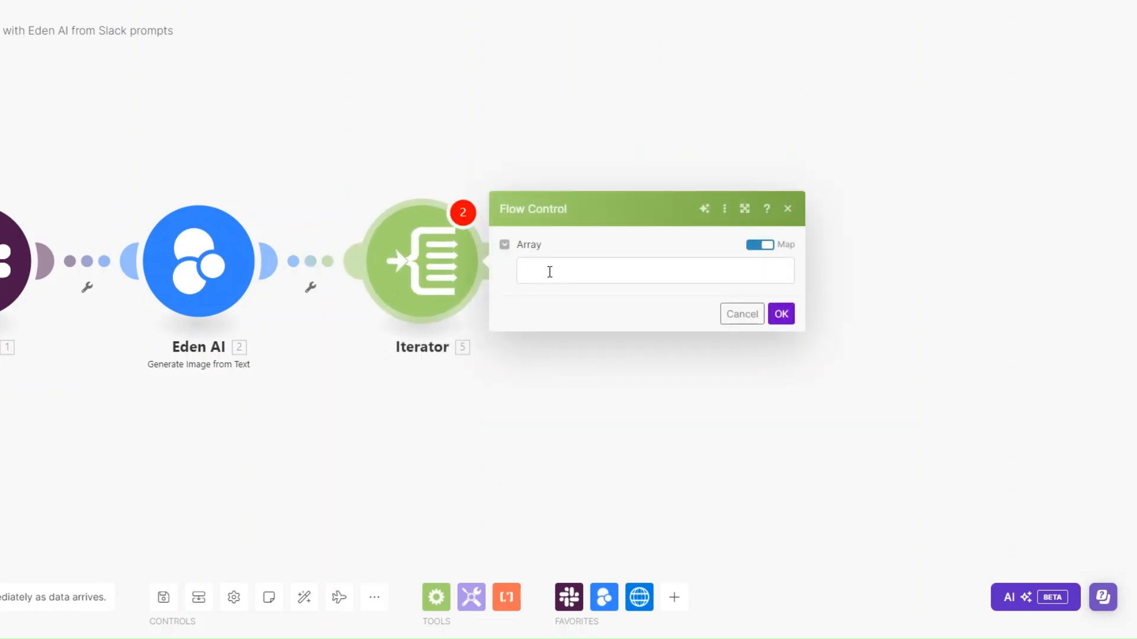
left_click(549, 272)
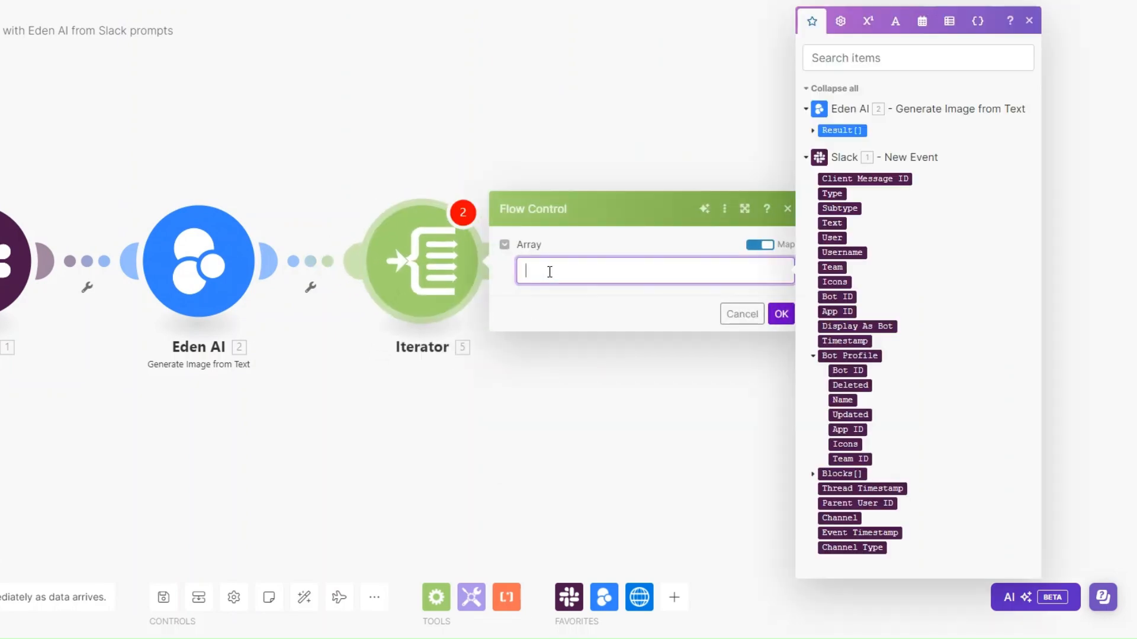
left_click(842, 130)
left_click(781, 314)
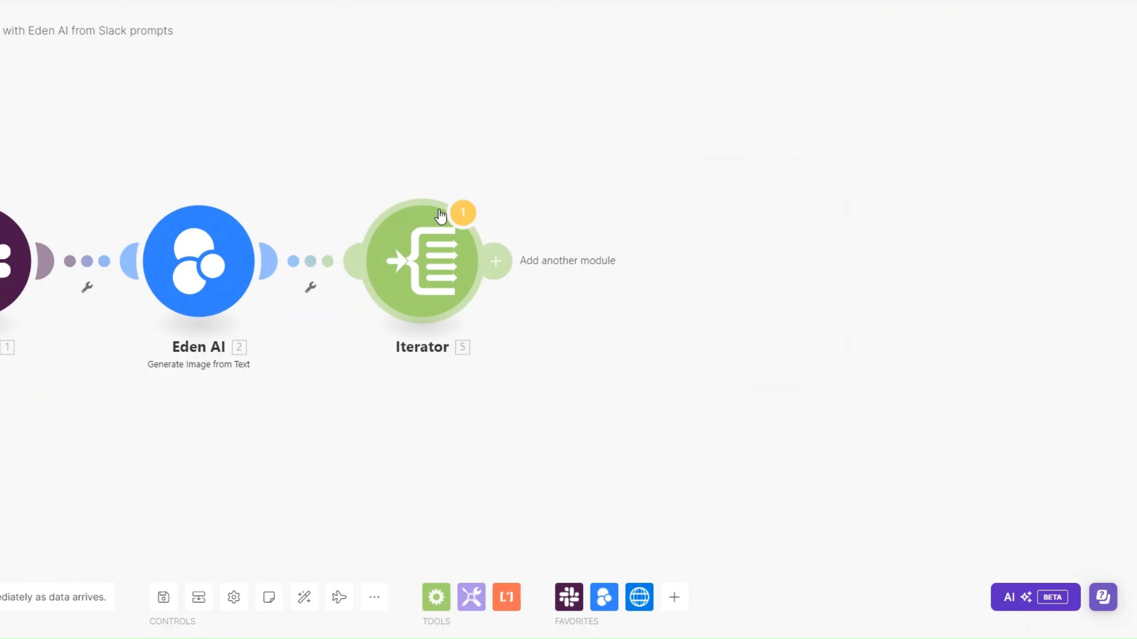
Add an HTTP Get a file module after the Iterator and map the Iterator's Items[] Image URL as its URL
left_click(501, 261)
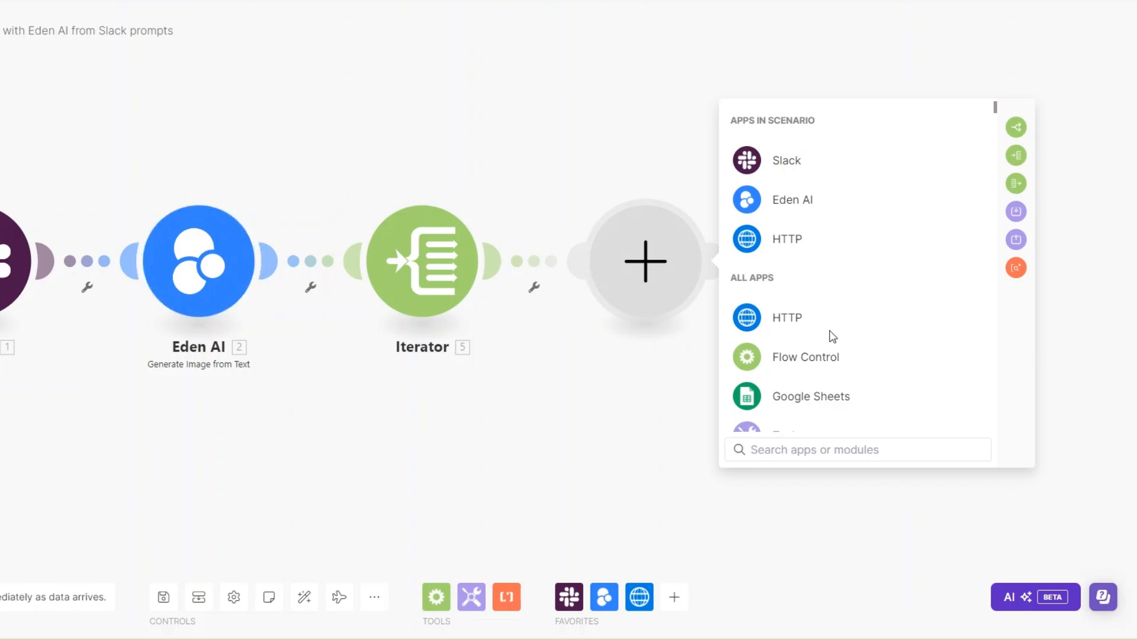
left_click(787, 240)
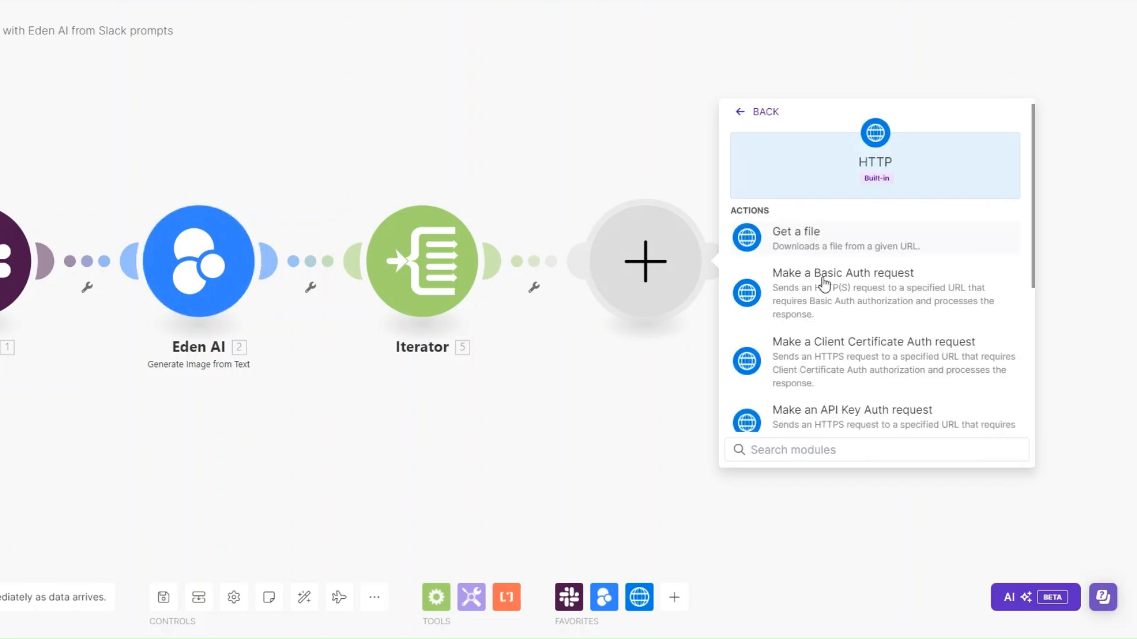
left_click(795, 237)
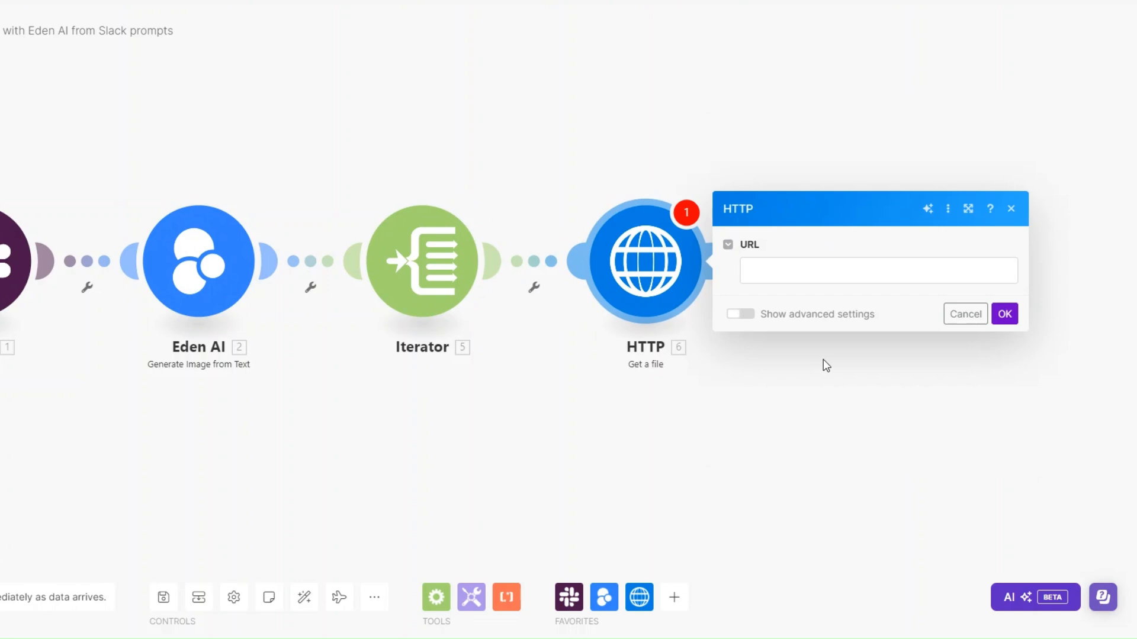
left_click(787, 274)
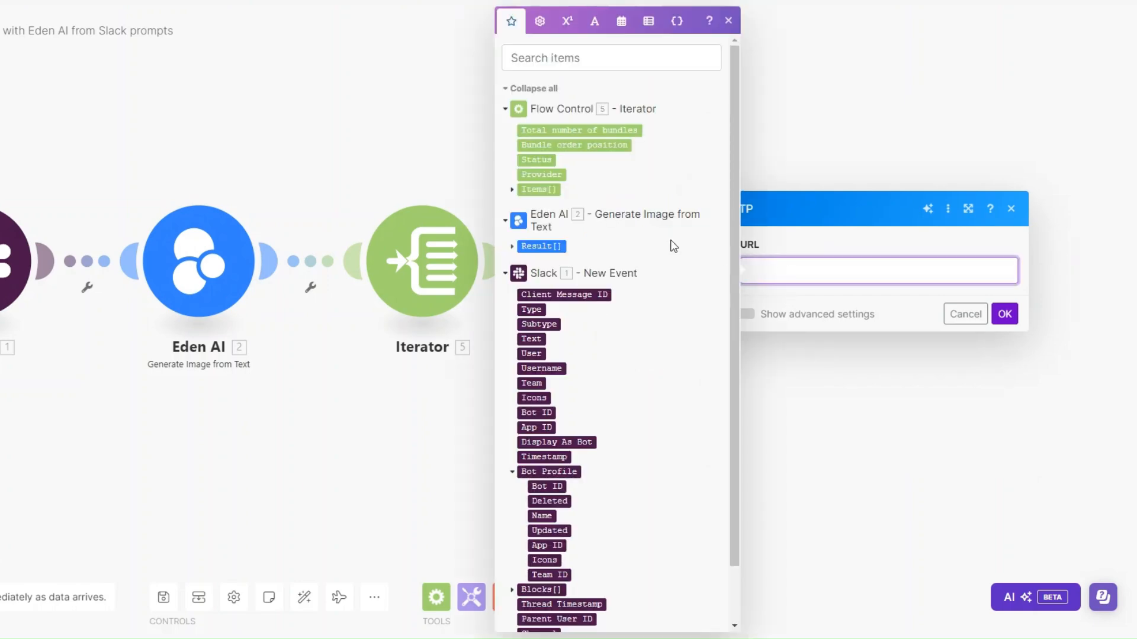
left_click(512, 190)
left_click(548, 219)
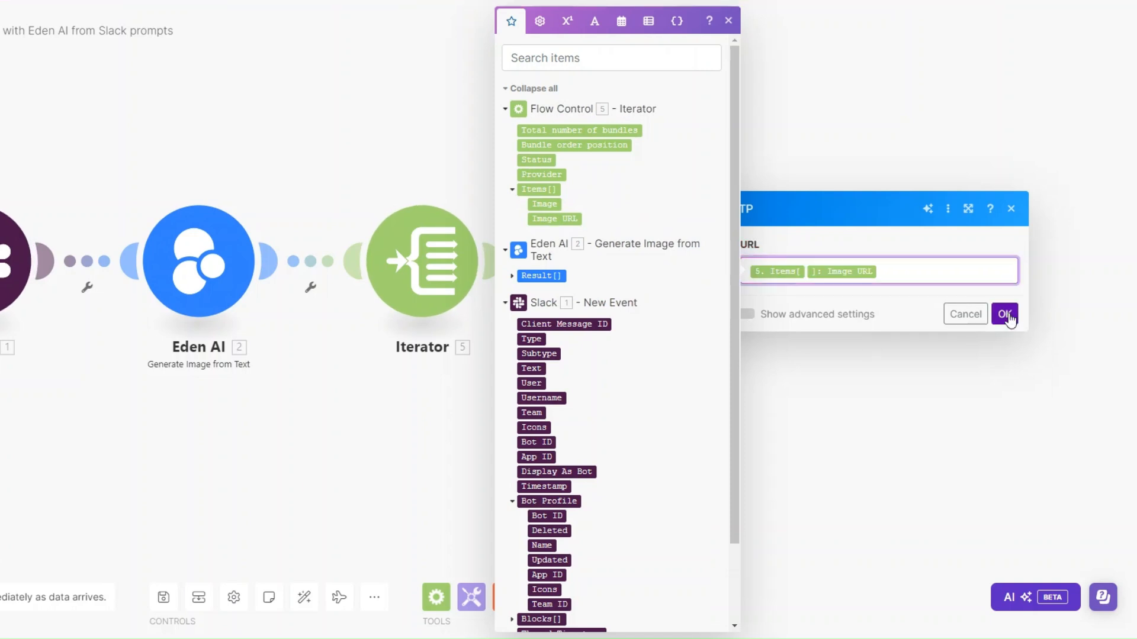
left_click(1009, 319)
Set up a filter between the Iterator and the HTTP module and label it Successful
left_click(487, 286)
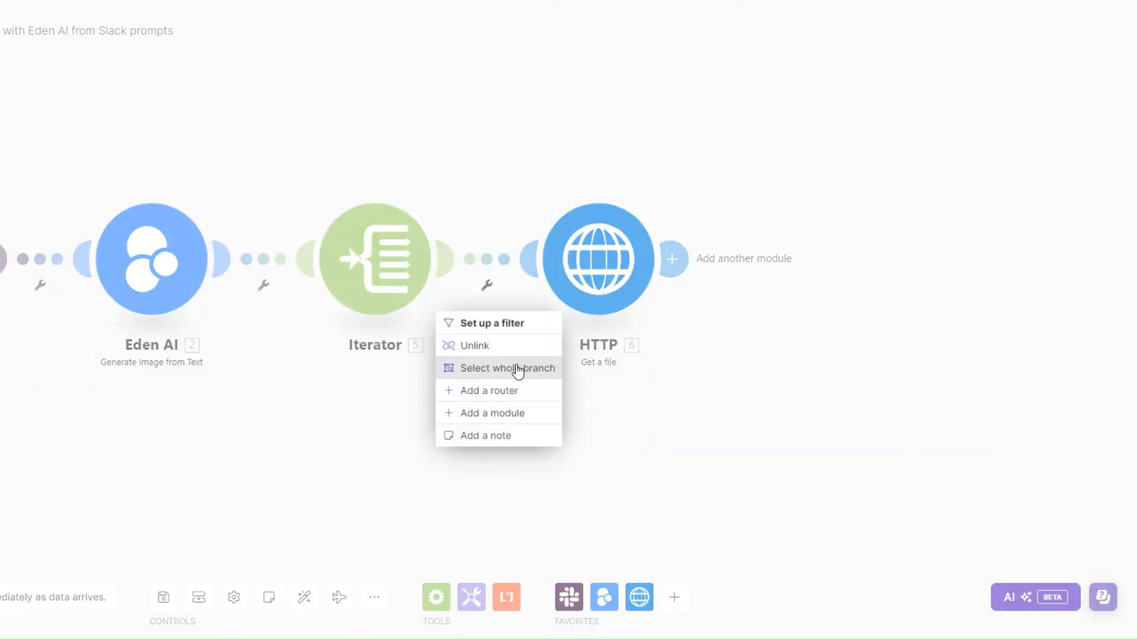
left_click(499, 324)
left_click(612, 195)
type("Successful")
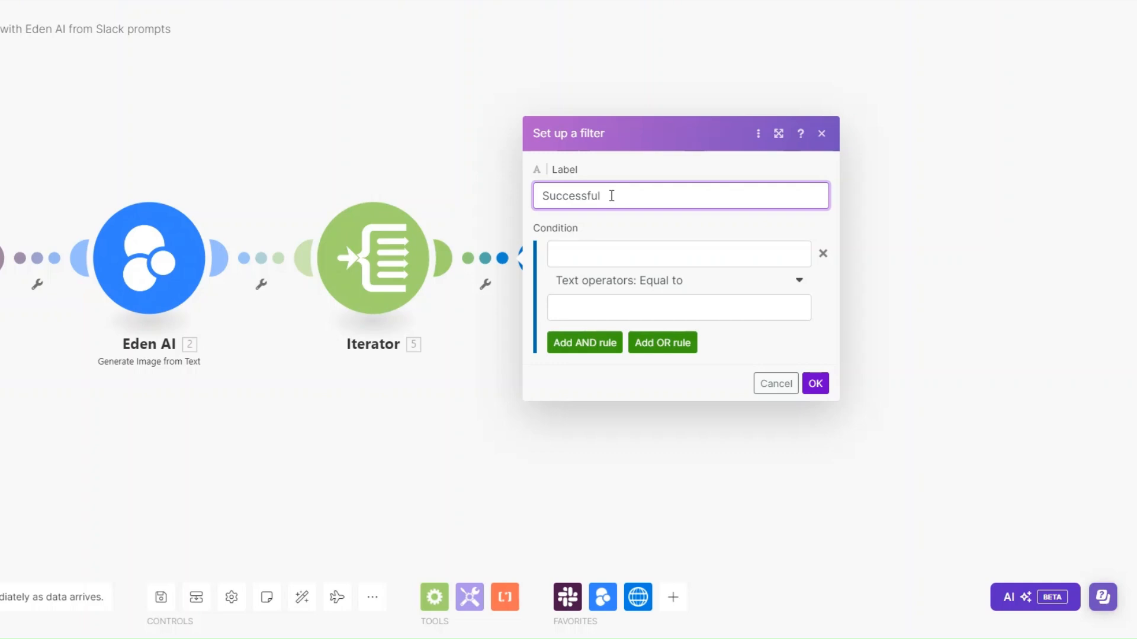
Set the filter condition to the Iterator's Status equal to Success, case insensitive, and save the filter
left_click(588, 252)
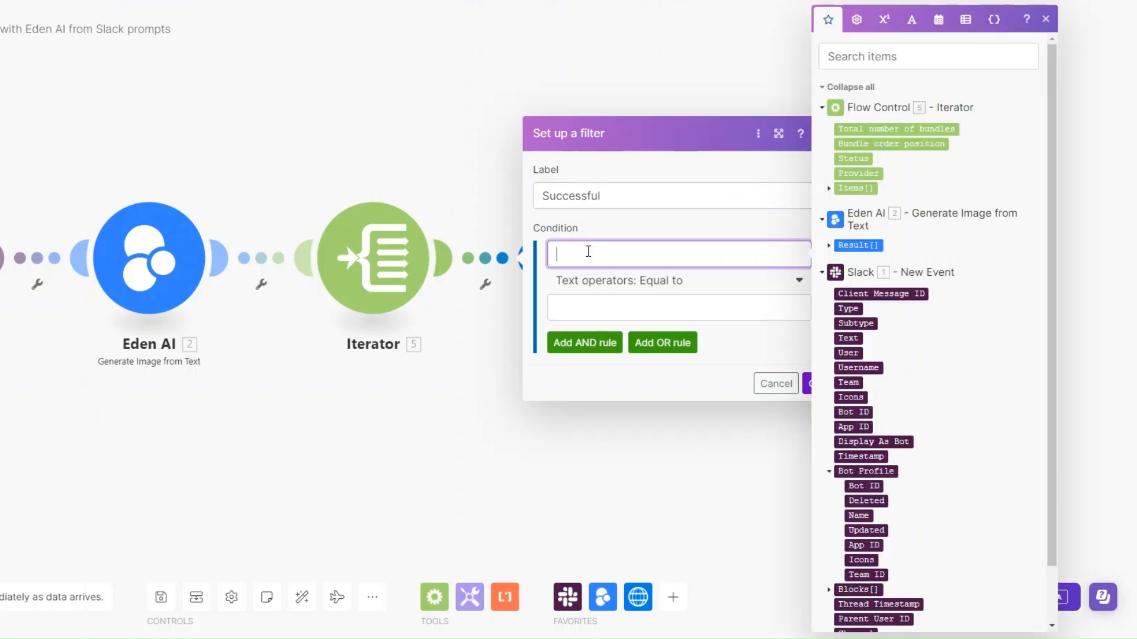
left_click(853, 158)
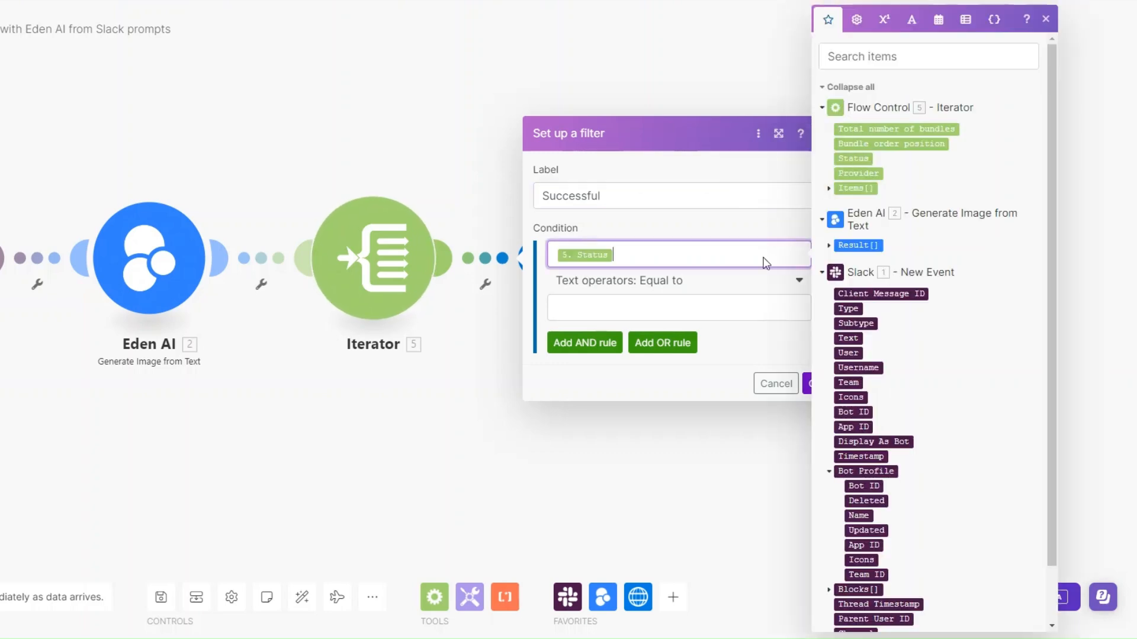
left_click(676, 282)
left_click(645, 435)
left_click(570, 309)
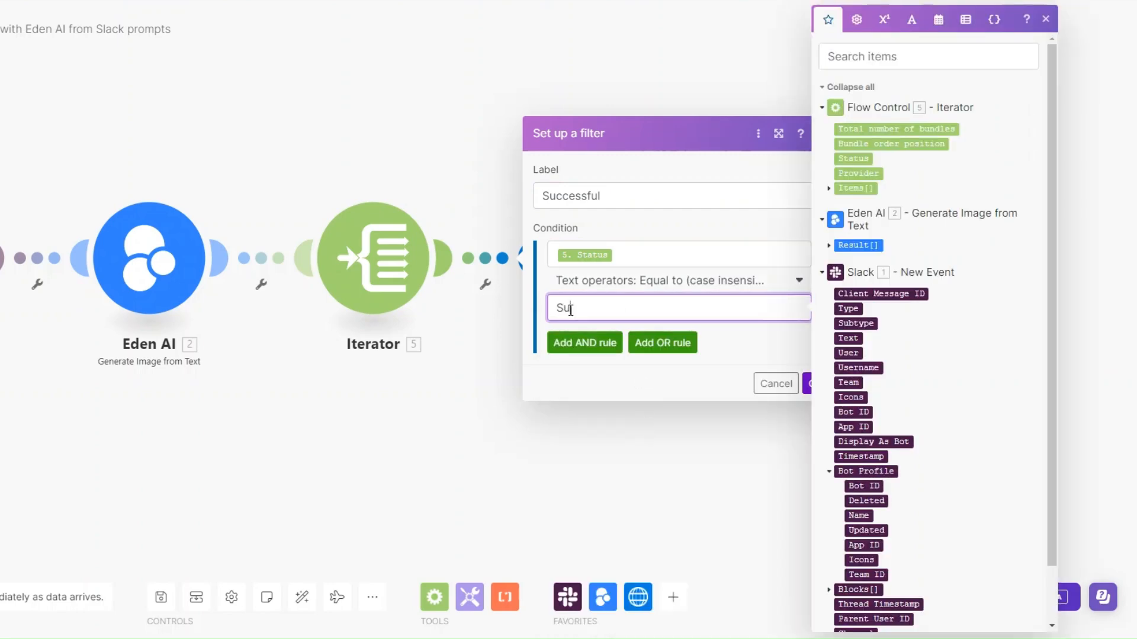
type("Success")
left_click(816, 385)
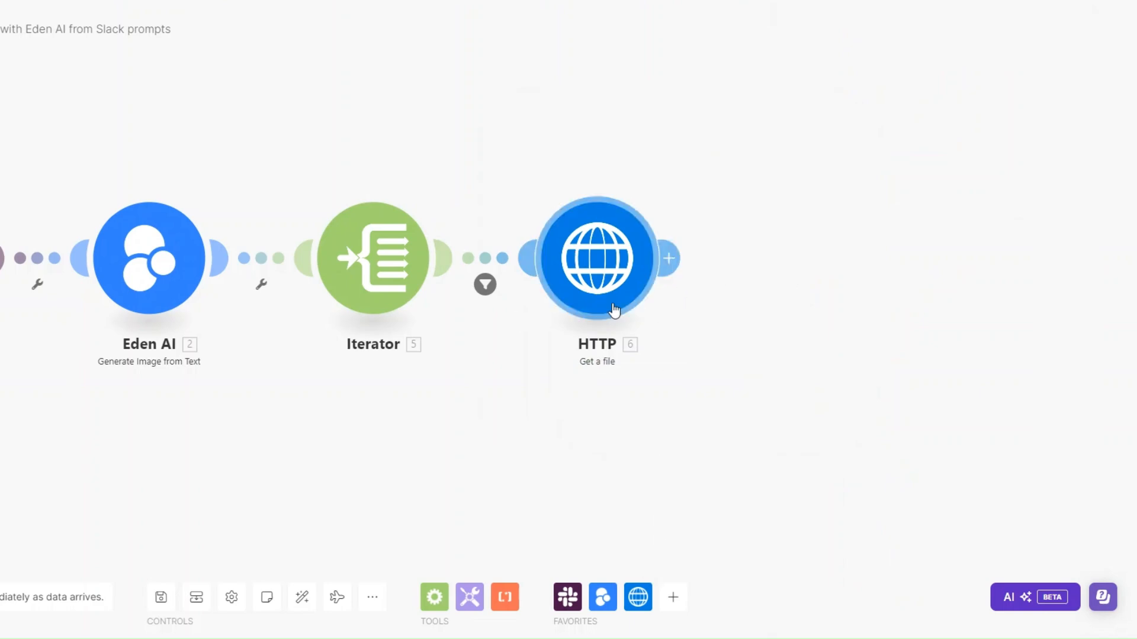
Add a Slack Upload a File module after the HTTP module
left_click(669, 258)
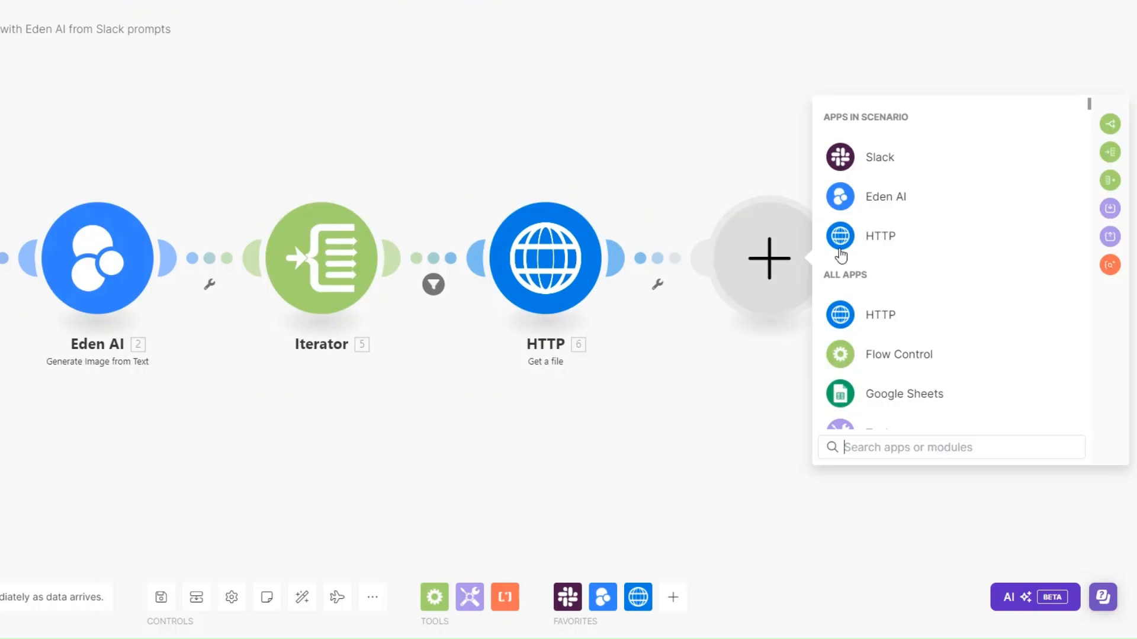
left_click(899, 159)
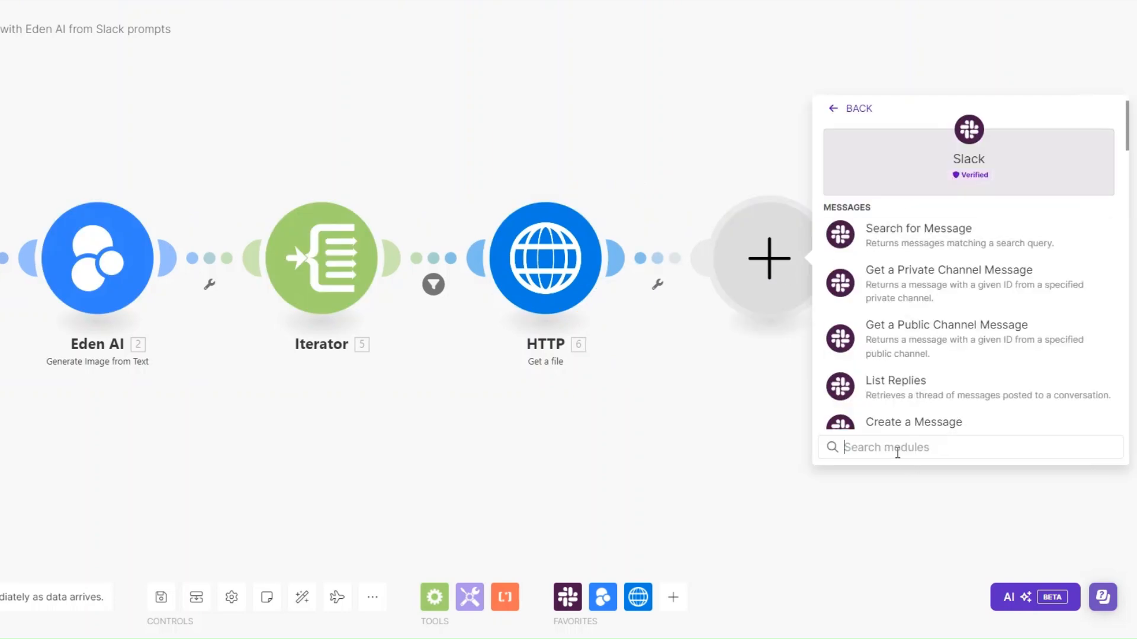
type("up")
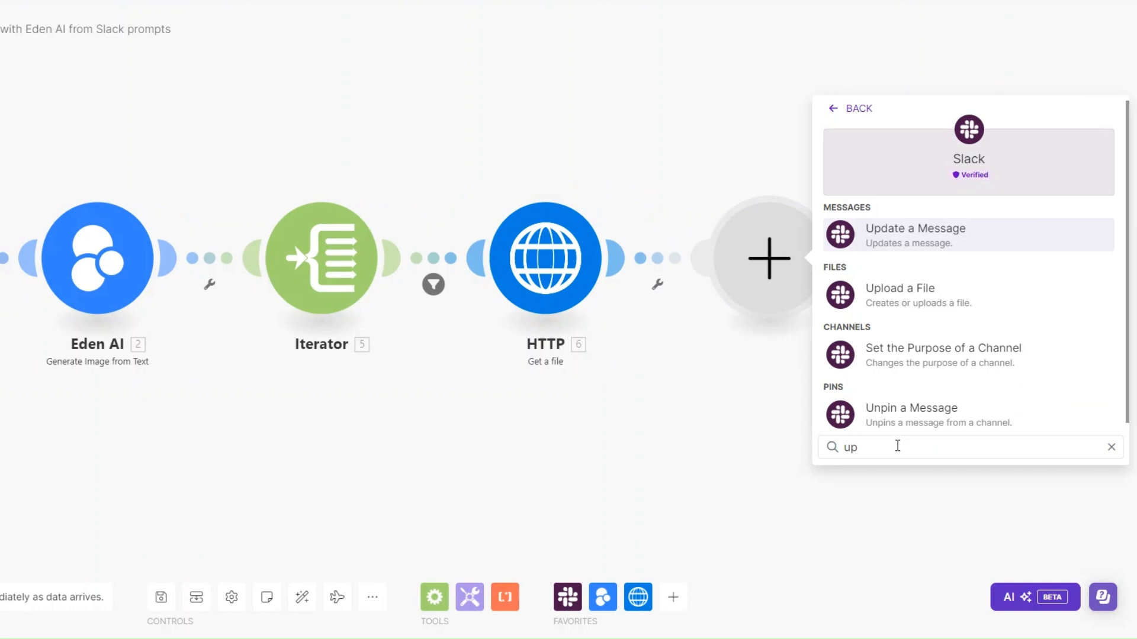
left_click(896, 296)
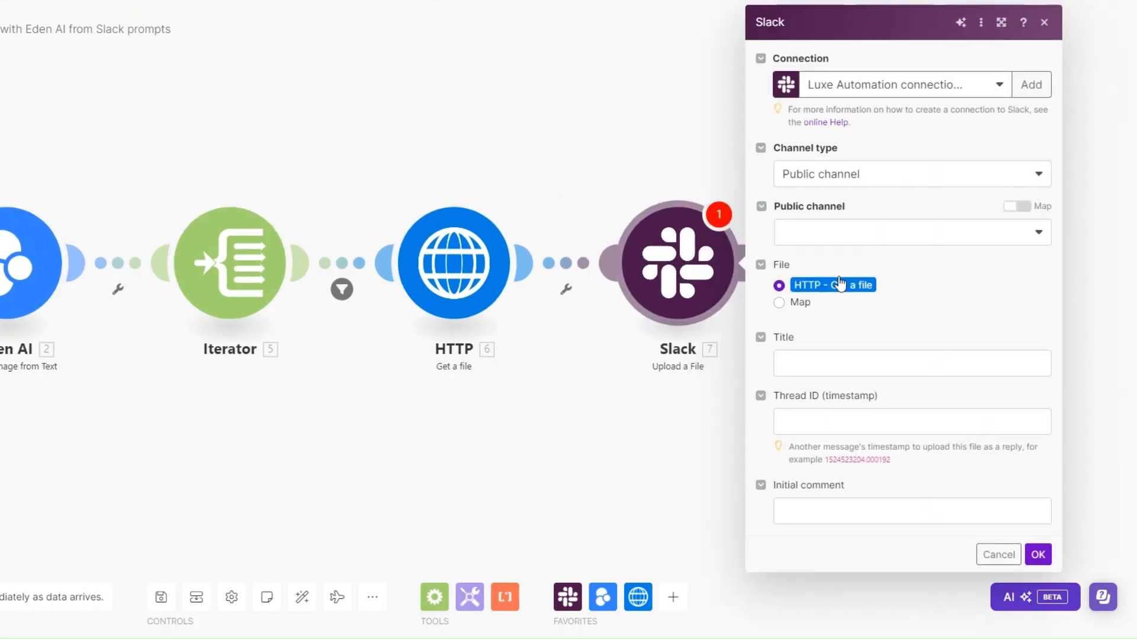
left_click(825, 234)
scroll(814, 563, "down", 1)
left_click(815, 592)
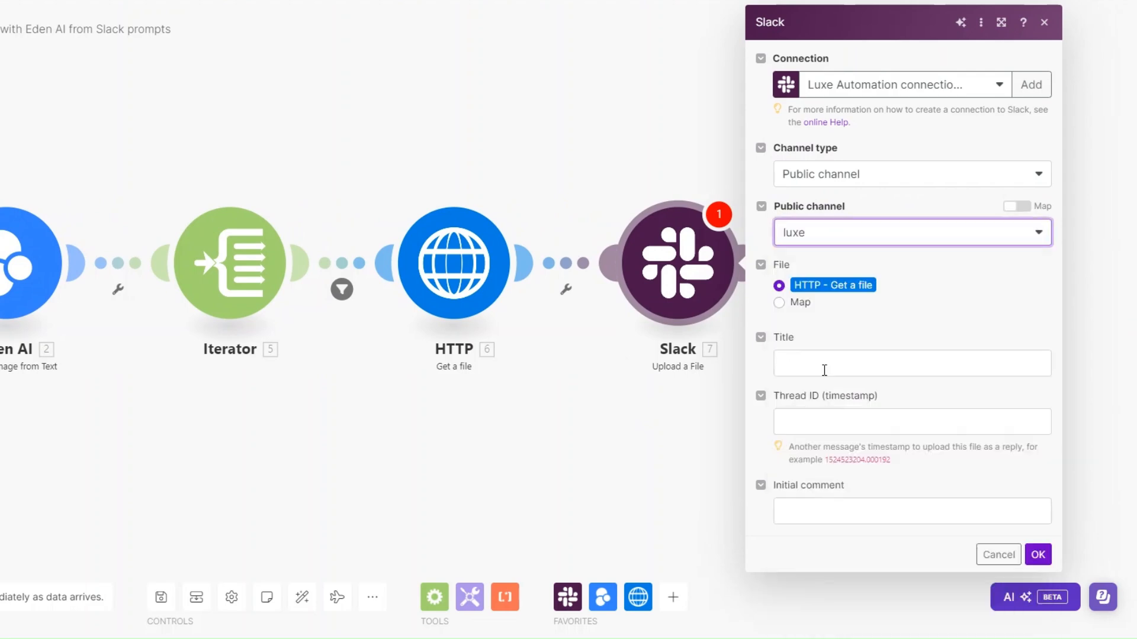
Choose general as the public channel, map the HTTP File name as the title, and save the Slack upload module
left_click(825, 232)
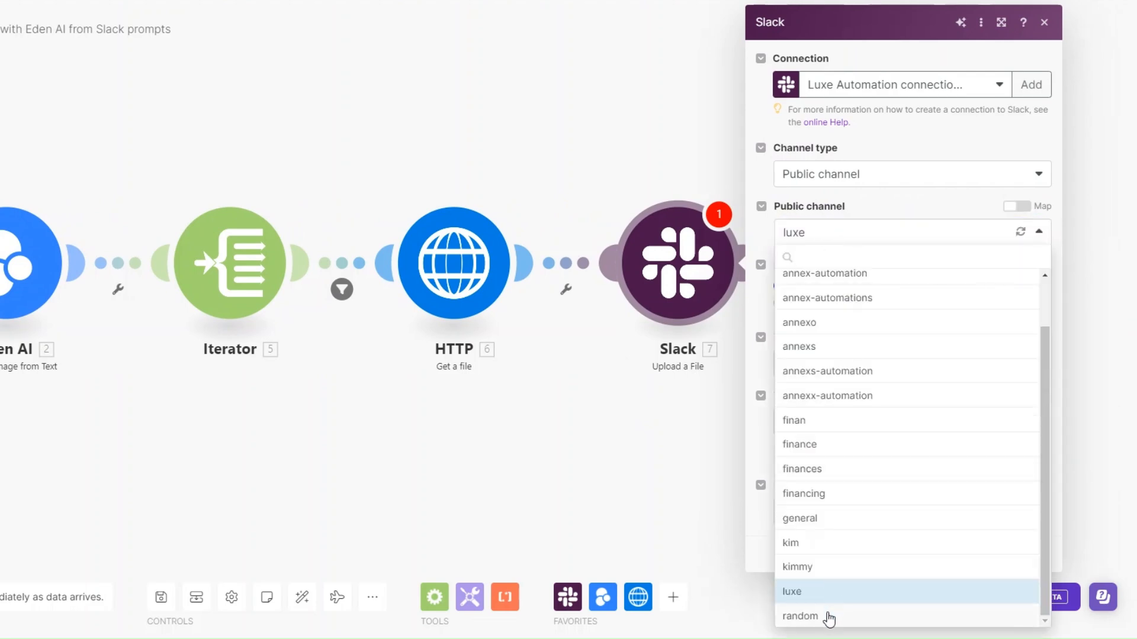
left_click(827, 519)
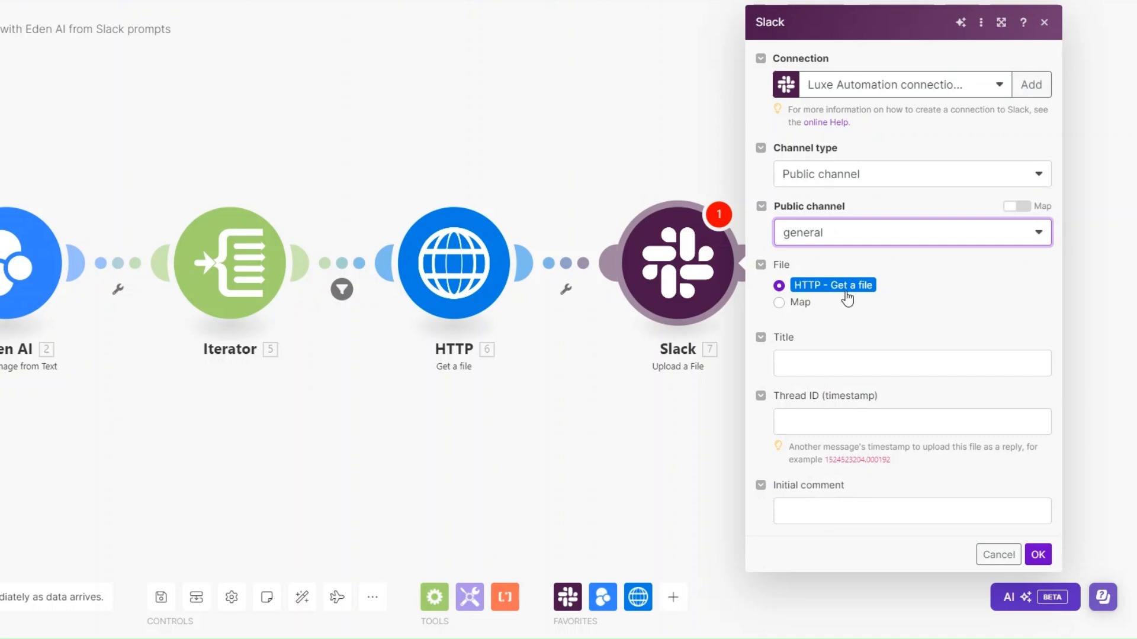
left_click(842, 363)
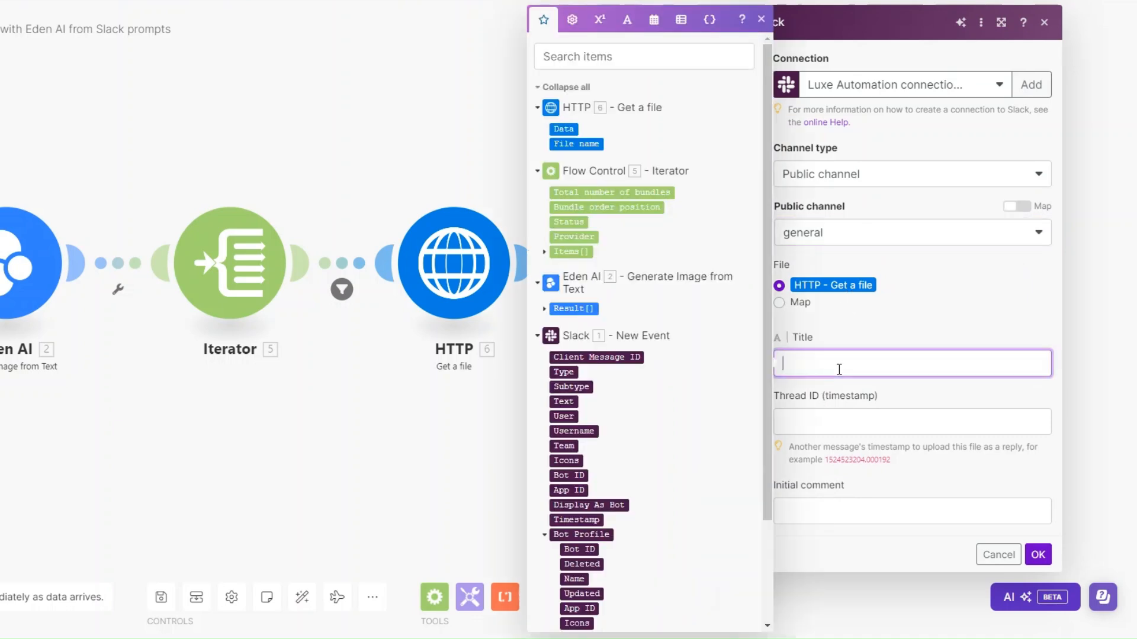
left_click(576, 144)
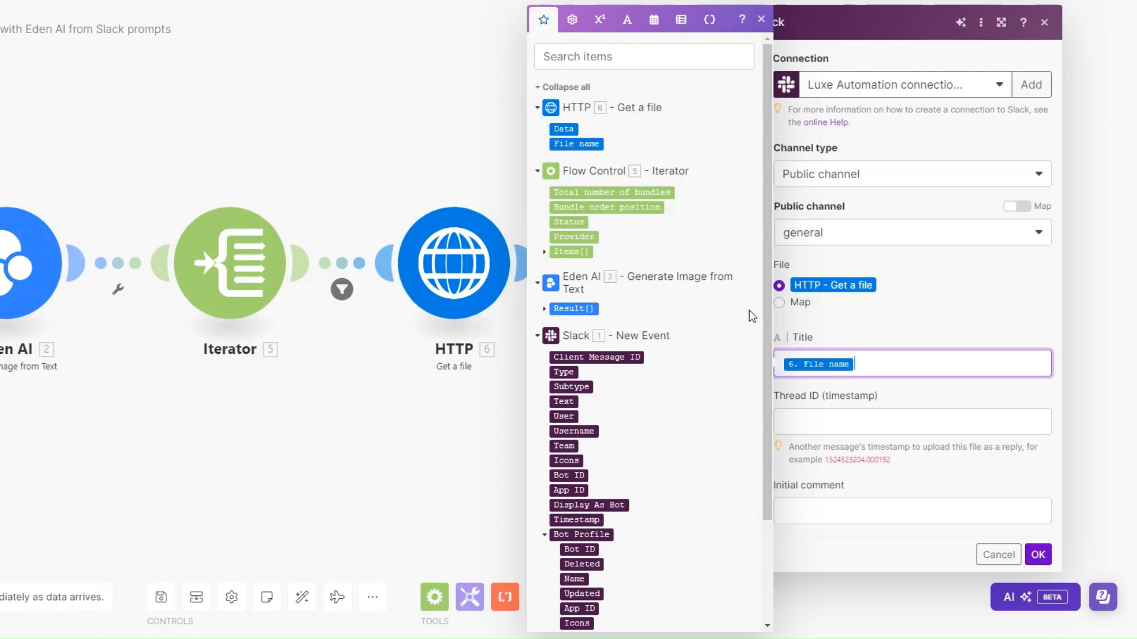
left_click(1038, 555)
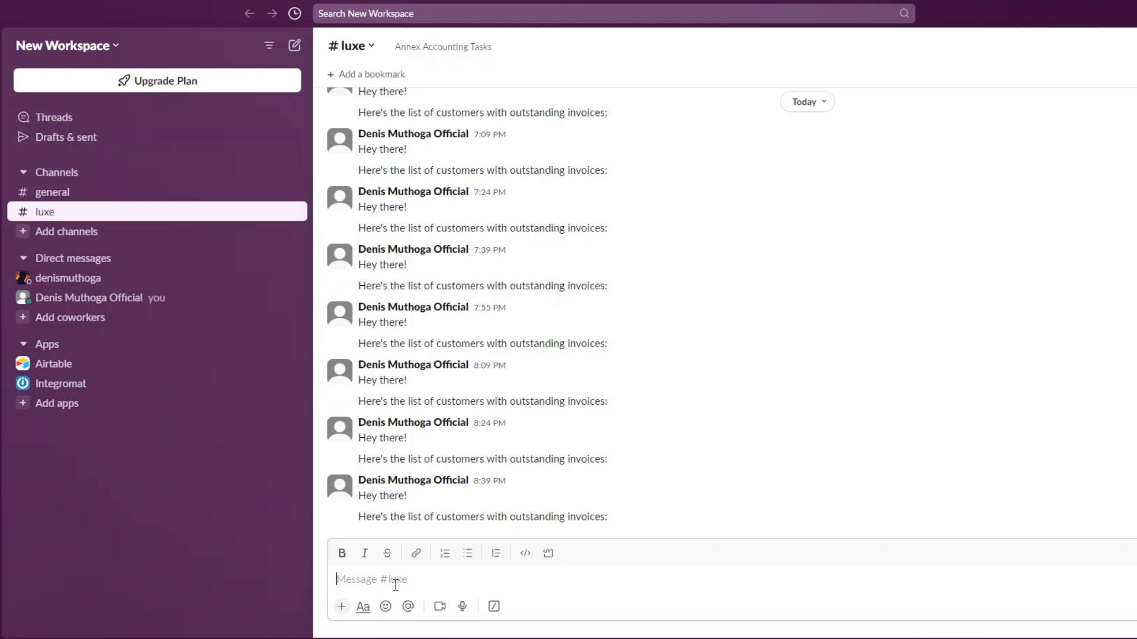
Draft "Generate an image of an AI human working in an office" in Slack's luxe channel, and run the Make scenario once, waiting for new data
type("Generate an image of an AI human working in an office")
left_click(569, 624)
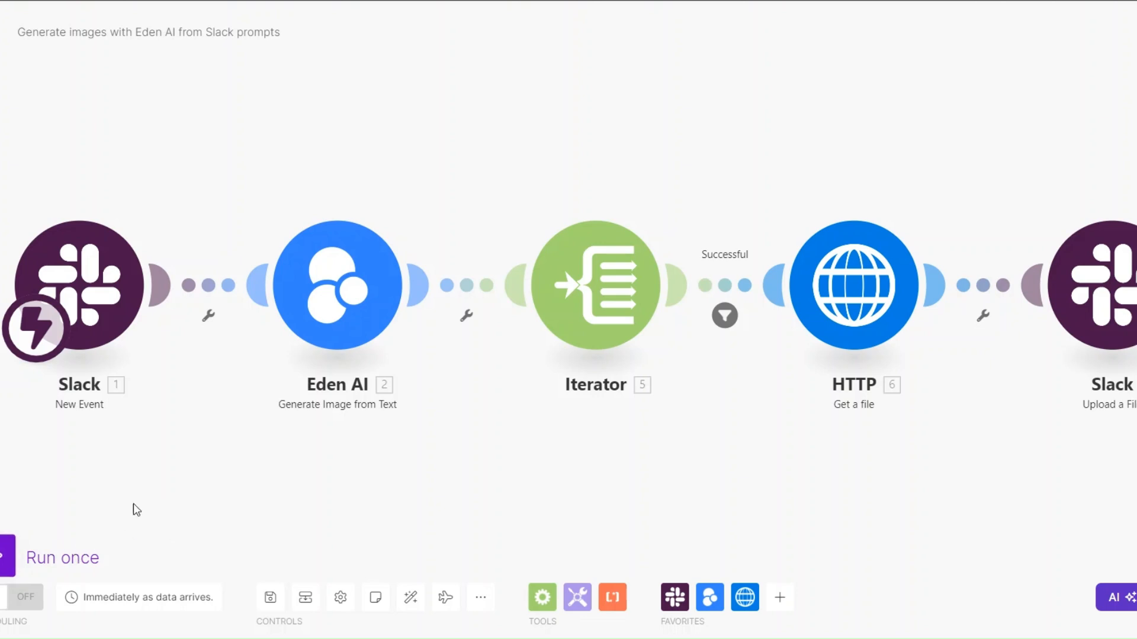
left_click(72, 557)
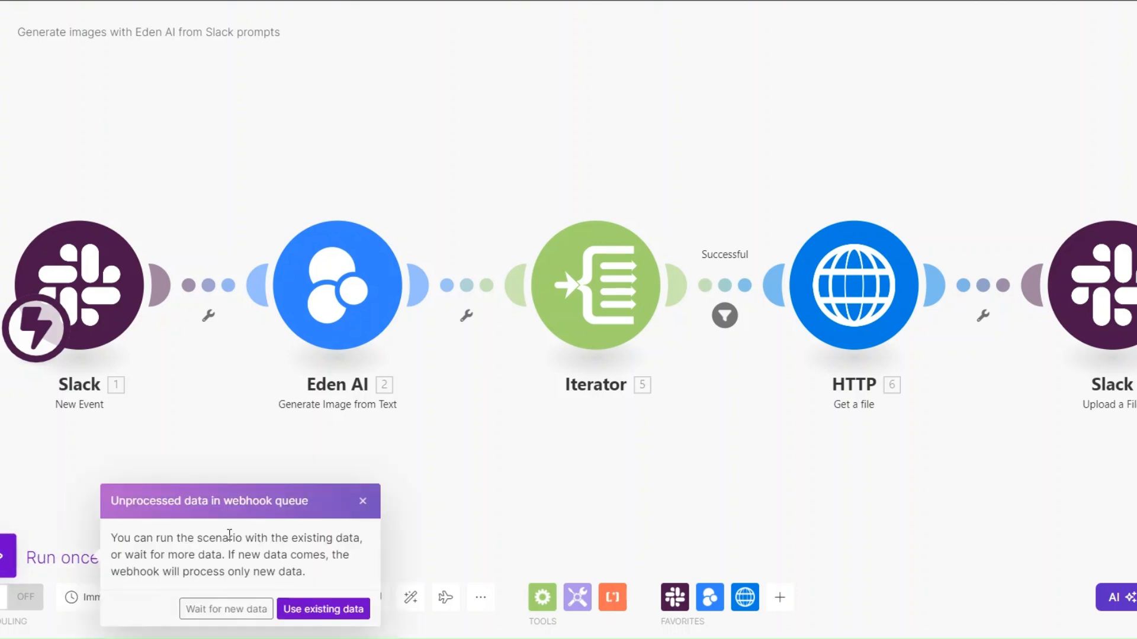
left_click(227, 610)
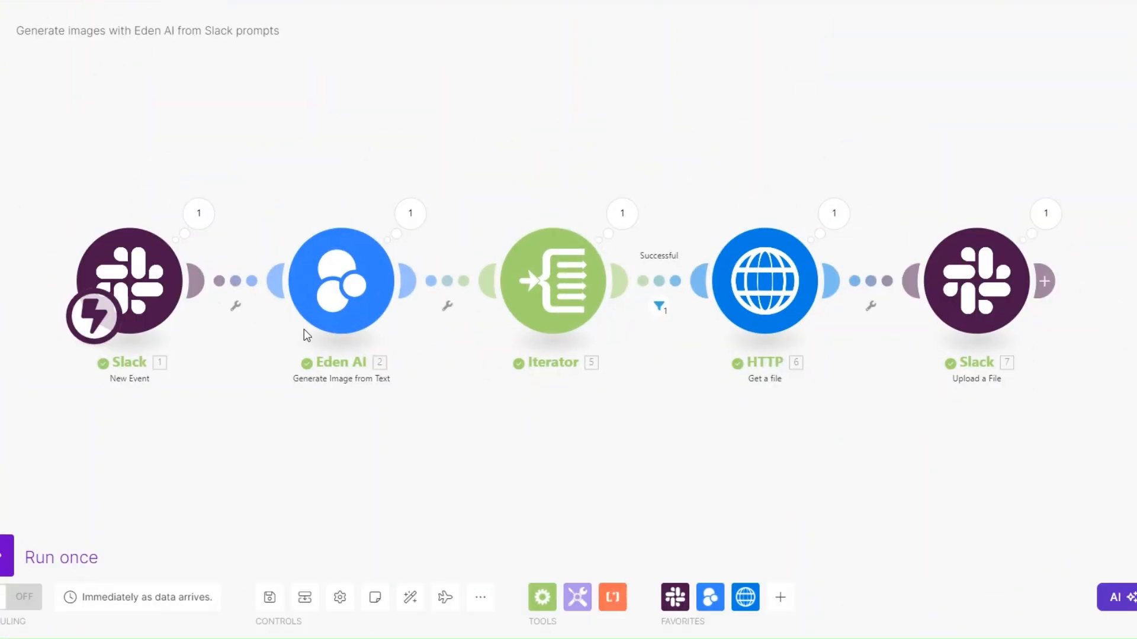
Inspect the run's Slack trigger Text, the Eden AI output and how the Successful filter handled each bundle
left_click(198, 214)
left_click_drag(306, 241, 540, 243)
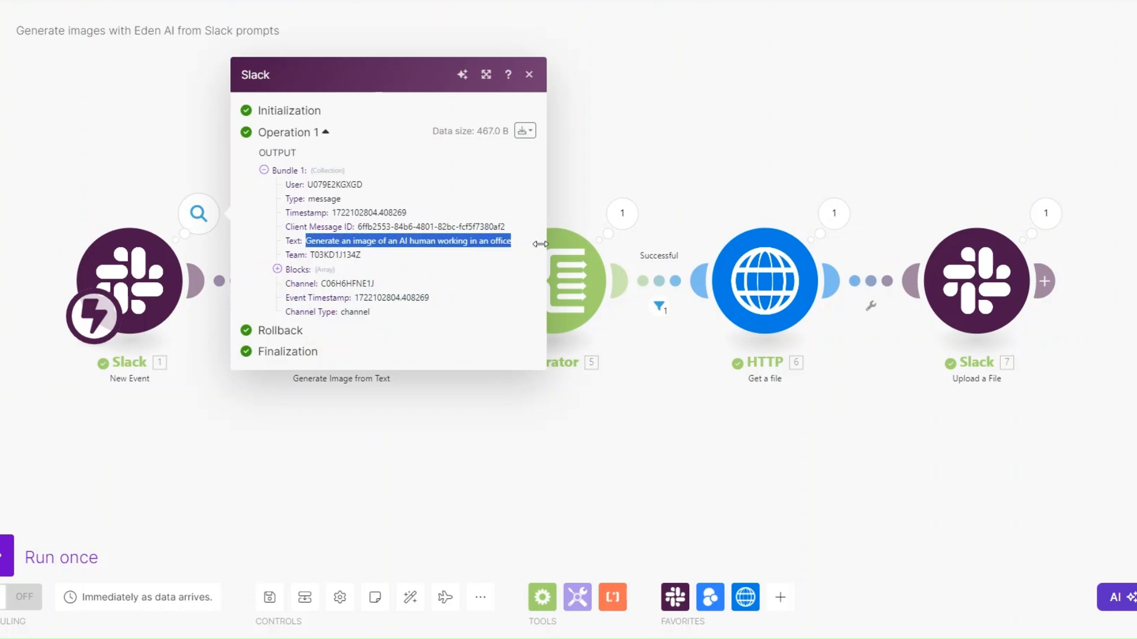
left_click(515, 401)
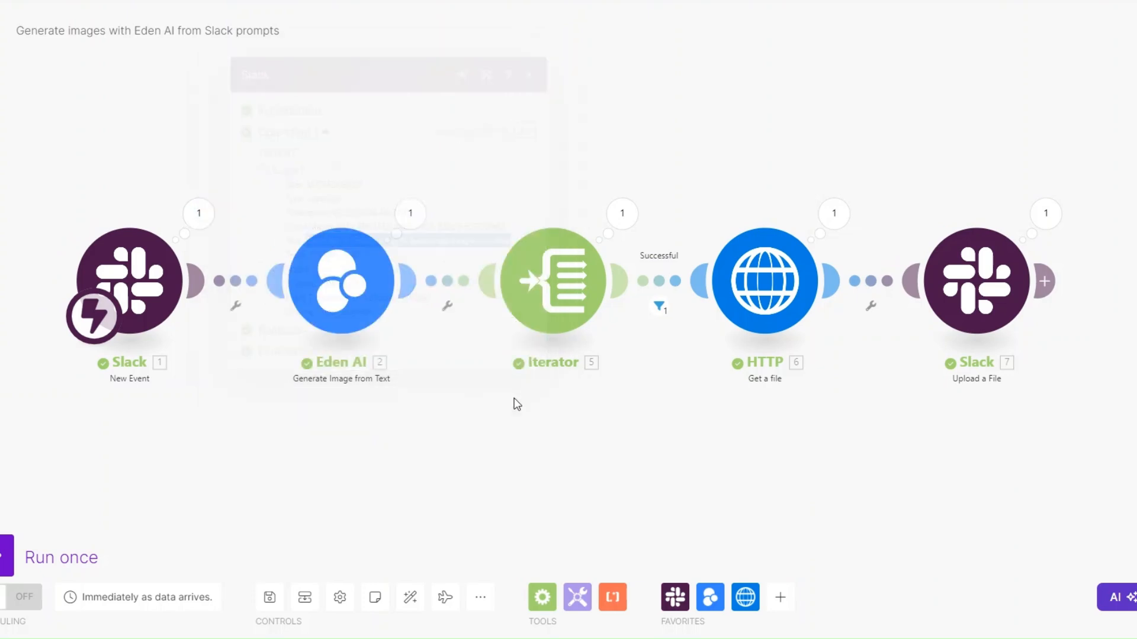
left_click(409, 215)
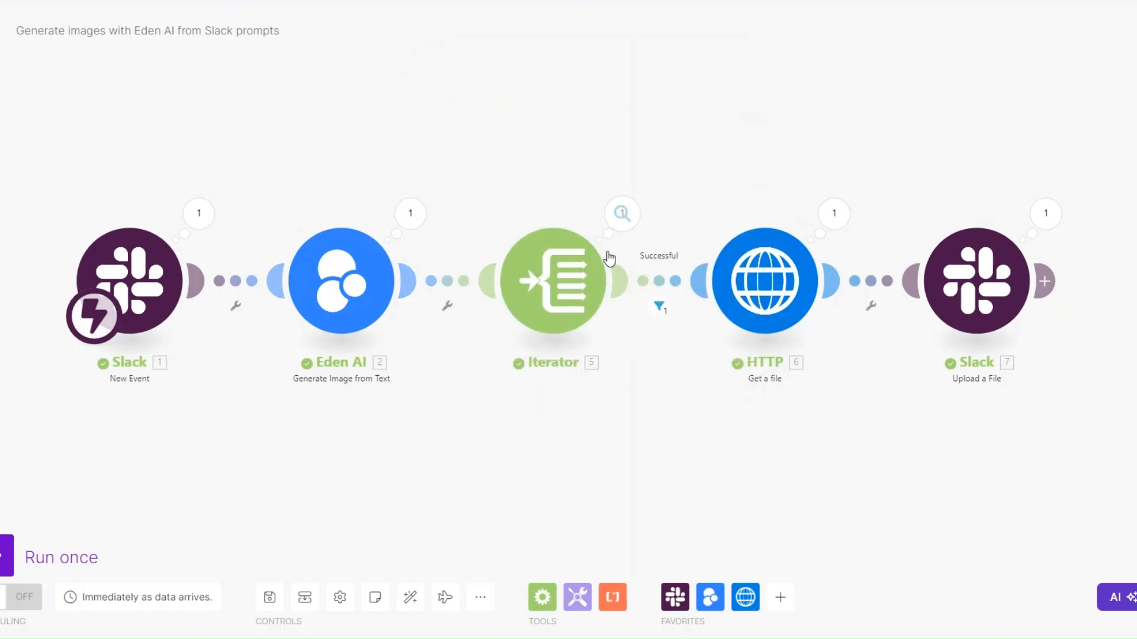
left_click(661, 313)
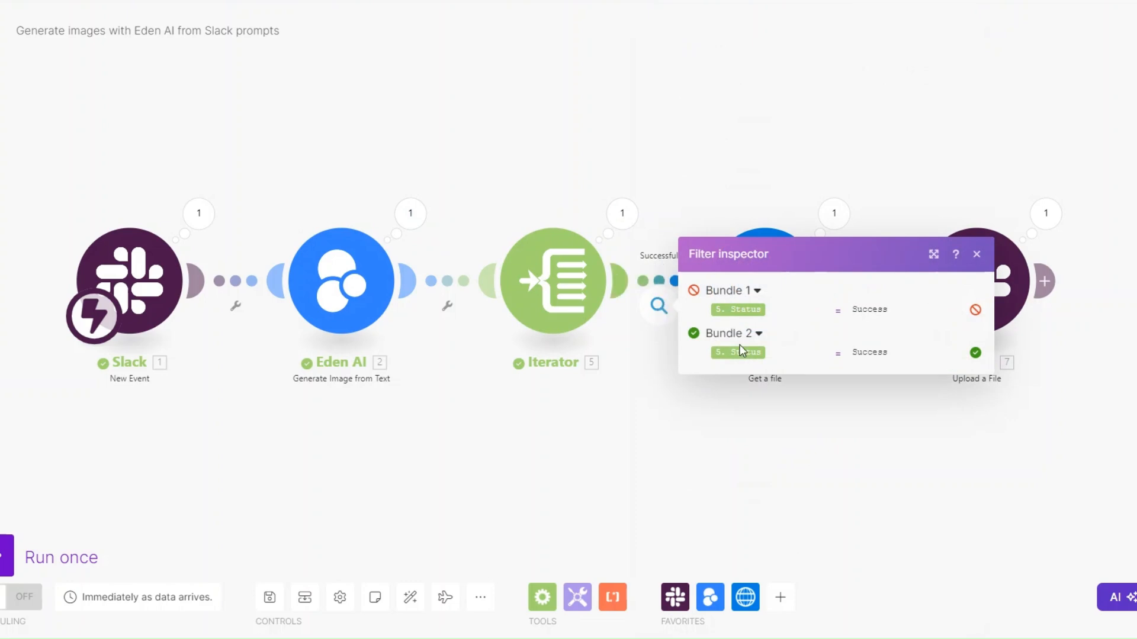
left_click(916, 468)
Inspect the HTTP module's downloaded file Data and the output of the Slack Upload a File module
left_click(841, 224)
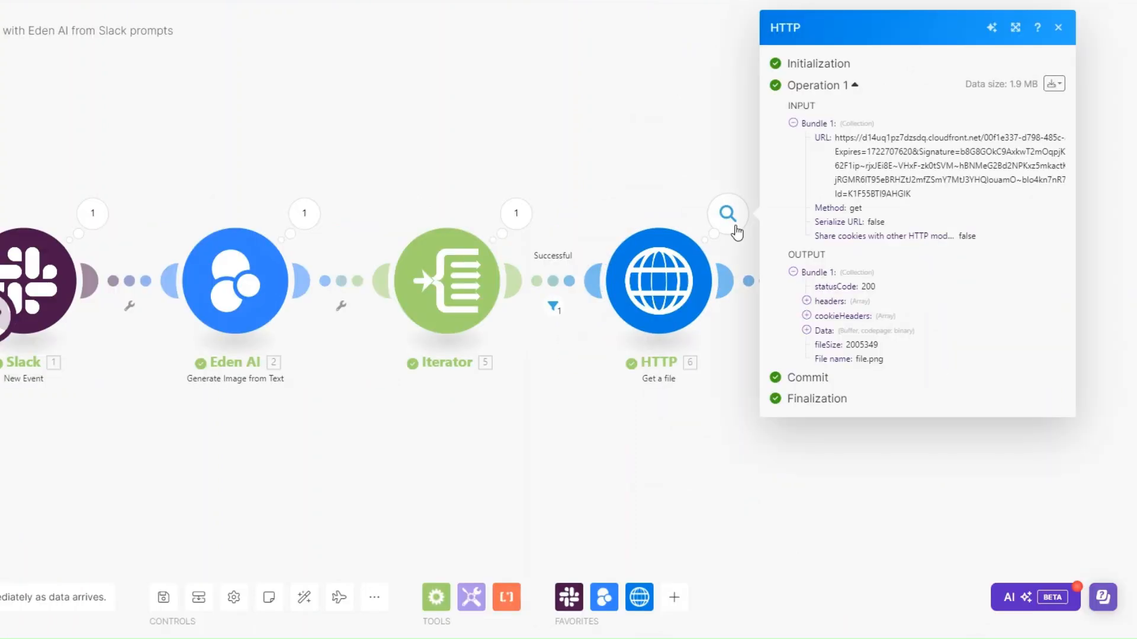
left_click(806, 329)
left_click_drag(819, 339, 921, 443)
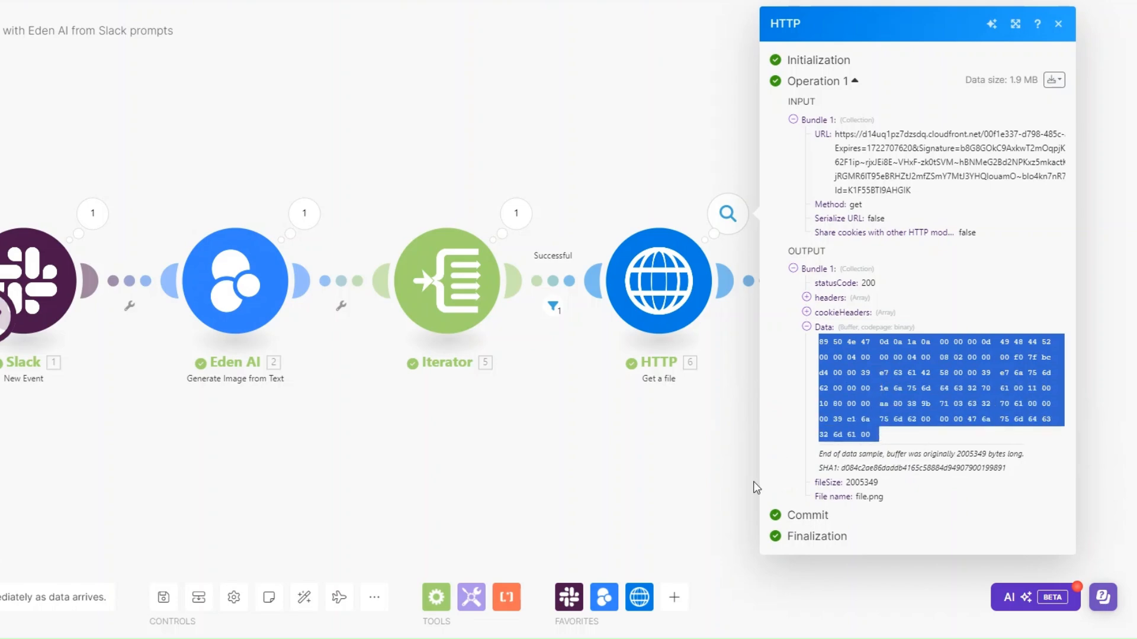
left_click(616, 463)
left_click_drag(577, 463, 528, 459)
left_click(869, 220)
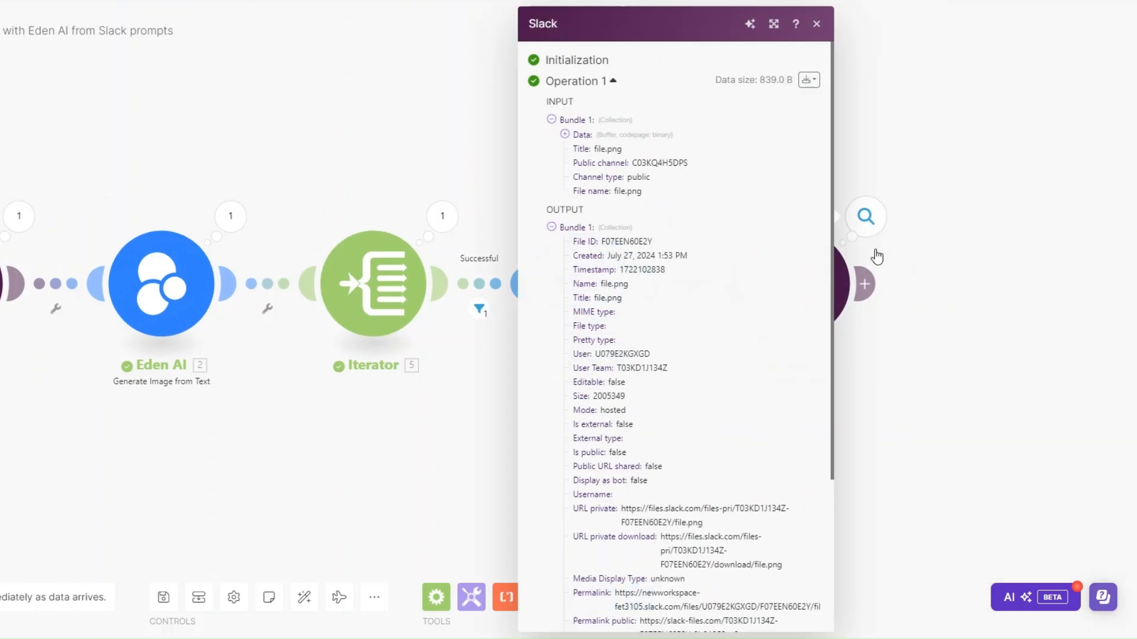
scroll(736, 472, "down", 5)
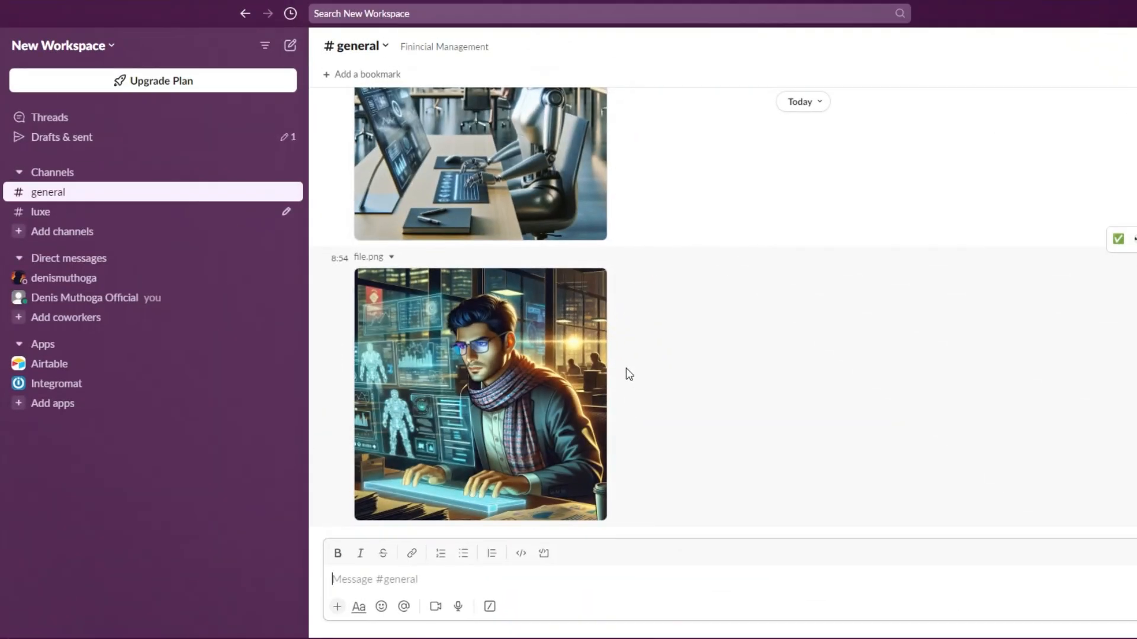